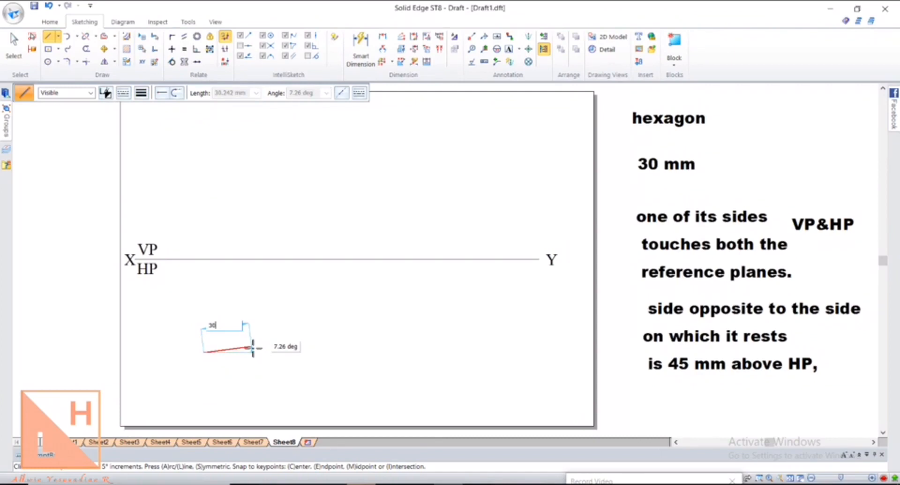
Draw the first 30 mm hexagon sides: one horizontal at 0°, the next at 60°
{"action": "key", "text": "Tab"}
{"action": "type", "text": "0"}
{"action": "key", "text": "Return"}
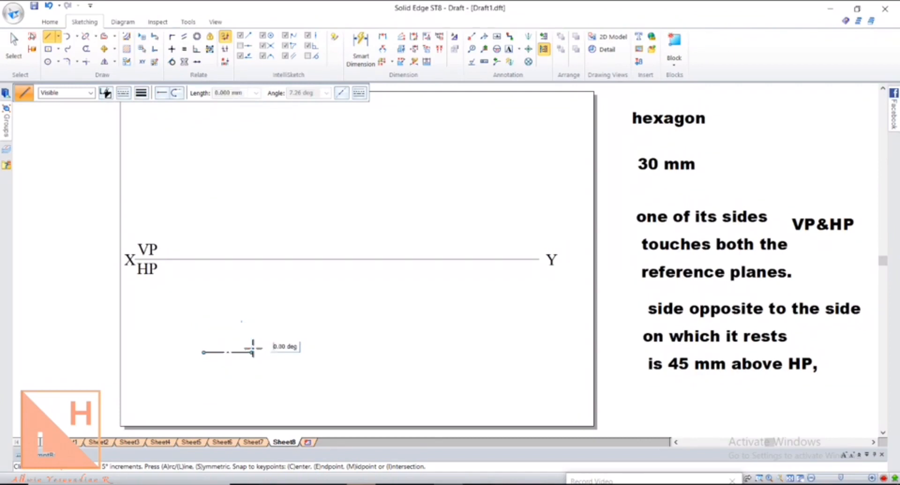
{"action": "type", "text": "30"}
{"action": "key", "text": "Tab"}
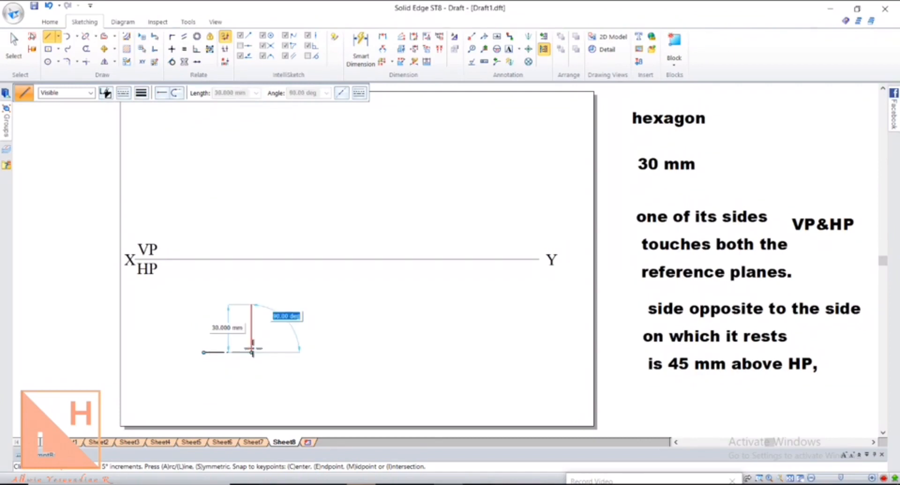
{"action": "type", "text": "60"}
{"action": "key", "text": "Return"}
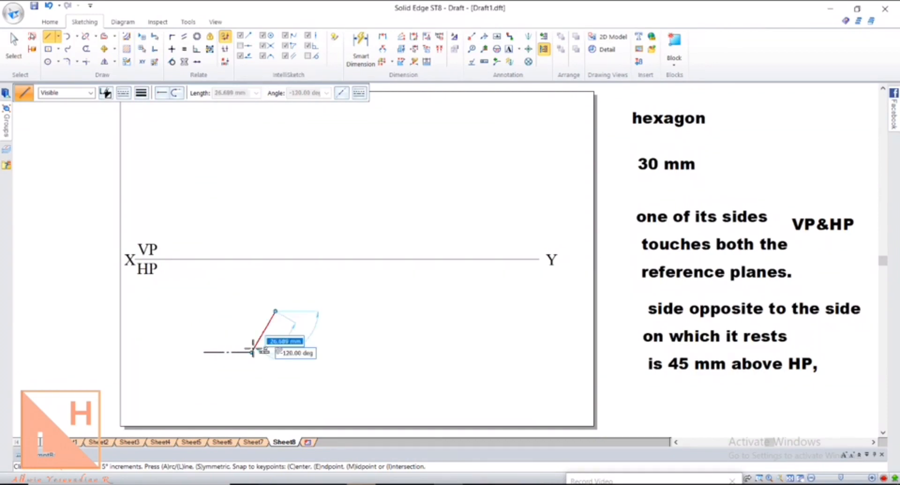
{"action": "type", "text": "60°2"}
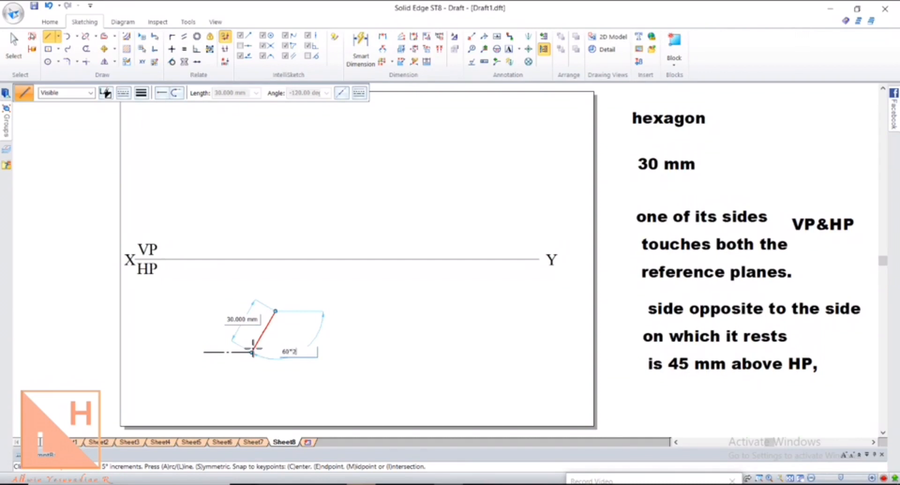
{"action": "key", "text": "Return"}
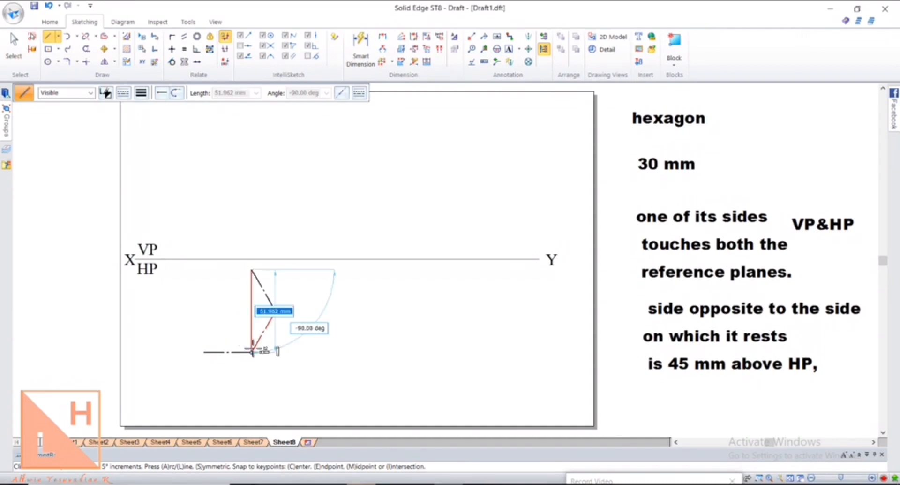
{"action": "type", "text": "30"}
{"action": "key", "text": "Return"}
Draw the remaining 30 mm sides at 60° turns and close the hexagon at its starting corner
{"action": "type", "text": "60"}
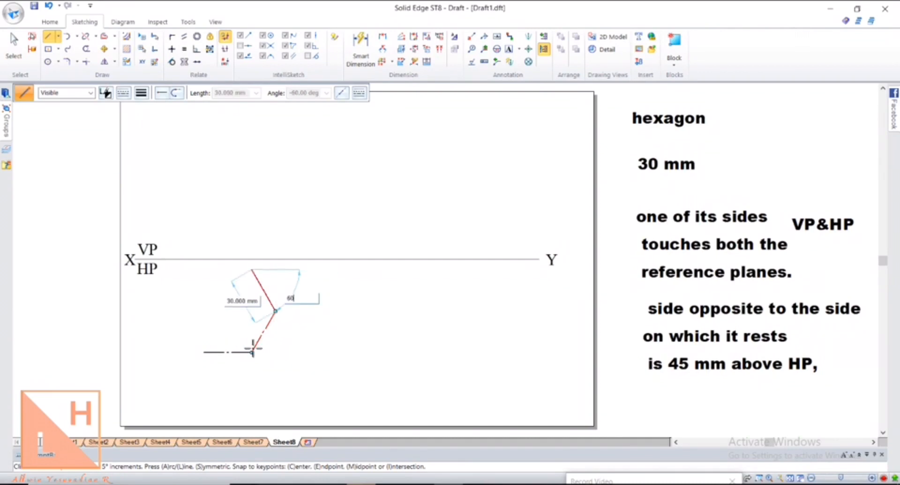
{"action": "key", "text": "Return"}
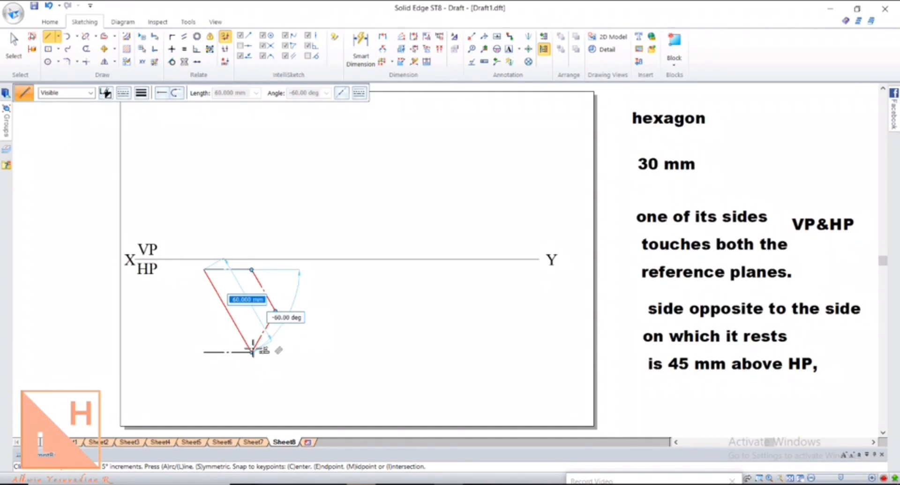
{"action": "type", "text": "30"}
{"action": "key", "text": "Return"}
{"action": "type", "text": "60°4"}
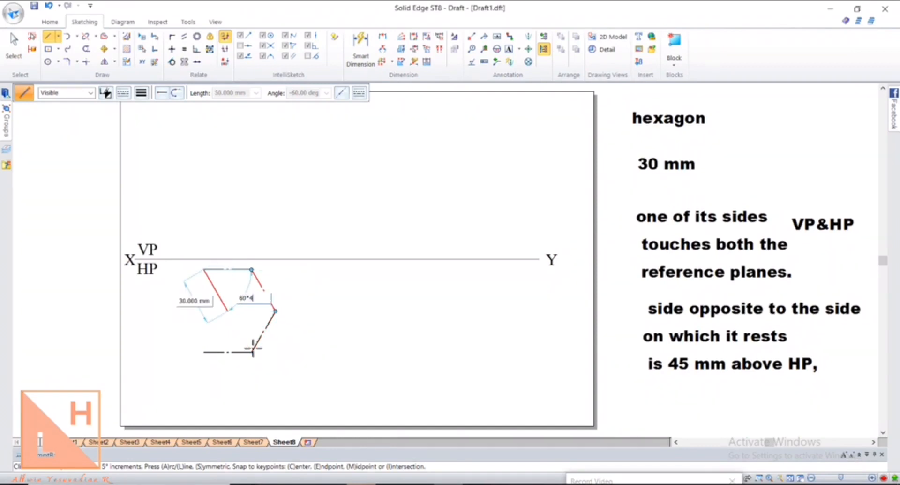
{"action": "key", "text": "Return"}
{"action": "type", "text": "30"}
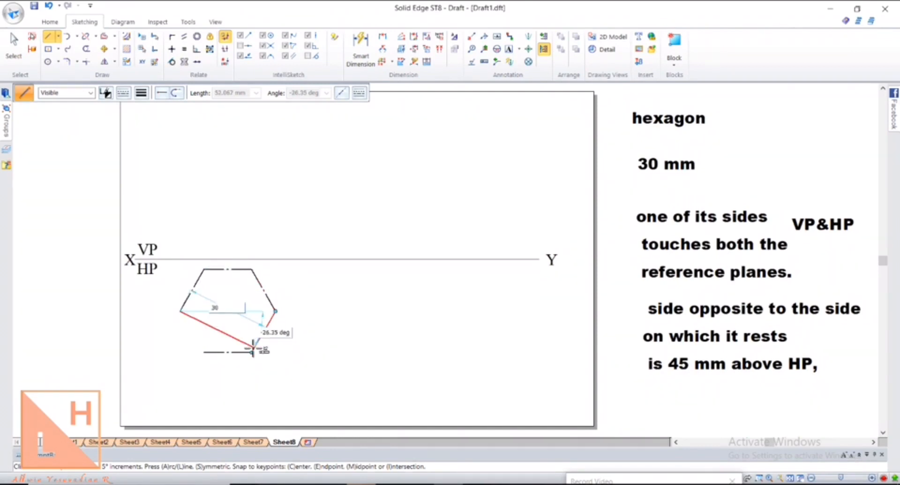
{"action": "key", "text": "Return"}
{"action": "type", "text": "60"}
{"action": "key", "text": "Return"}
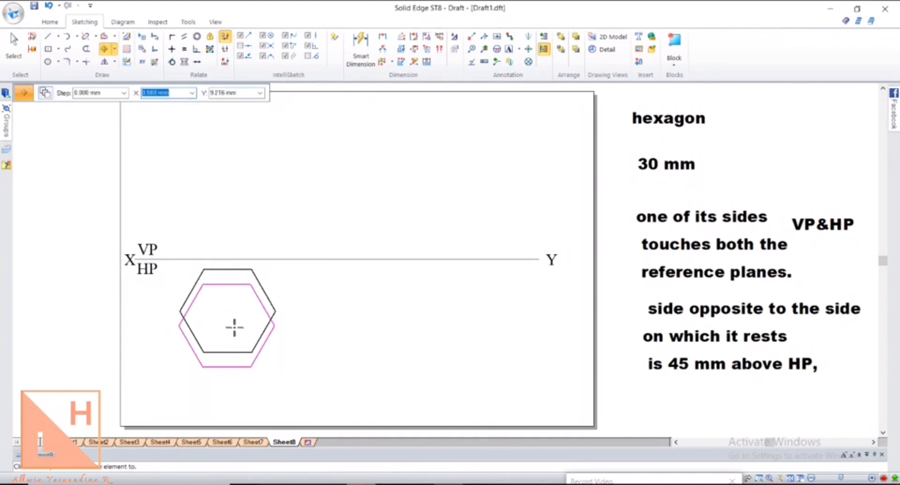
{"action": "left_click", "coordinate": [234, 327]}
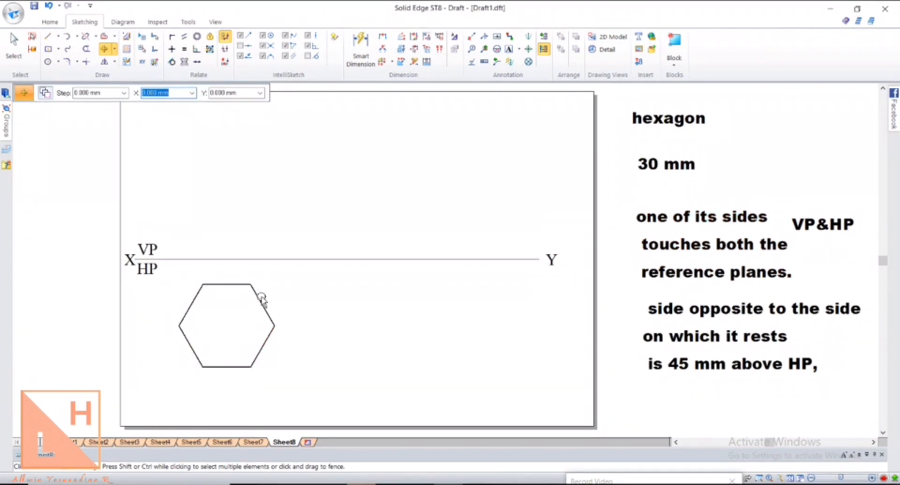
Rotate the whole hexagon 90° about its bottom-right corner so it stands on a corner
{"action": "left_click", "coordinate": [114, 50]}
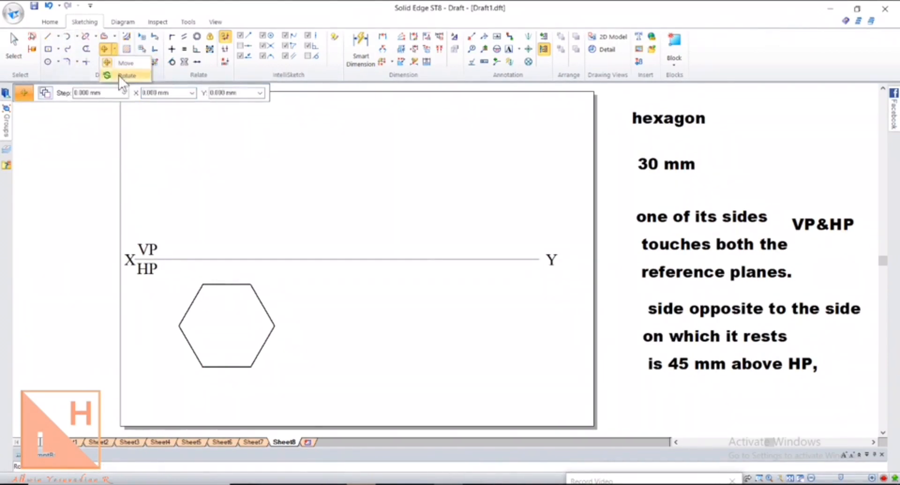
{"action": "left_click", "coordinate": [124, 76]}
{"action": "left_click_drag", "start_coordinate": [171, 274], "coordinate": [305, 398]}
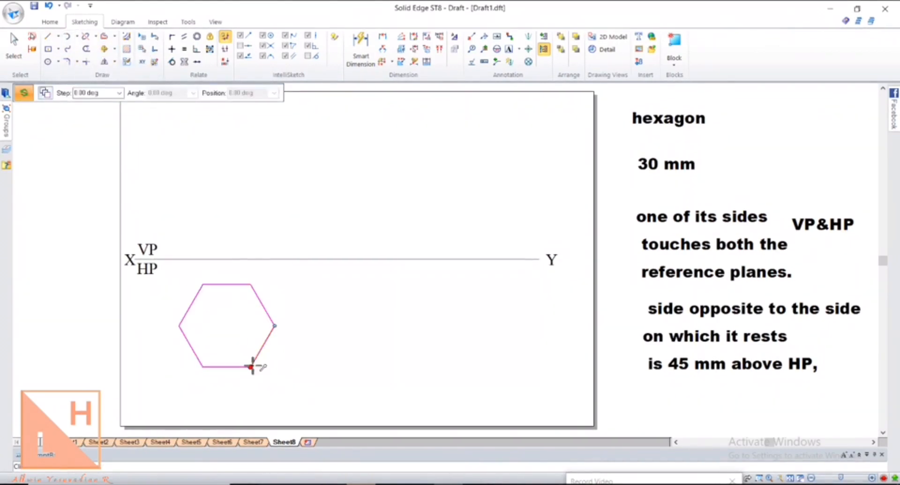
{"action": "left_click", "coordinate": [251, 366]}
{"action": "left_click", "coordinate": [203, 366]}
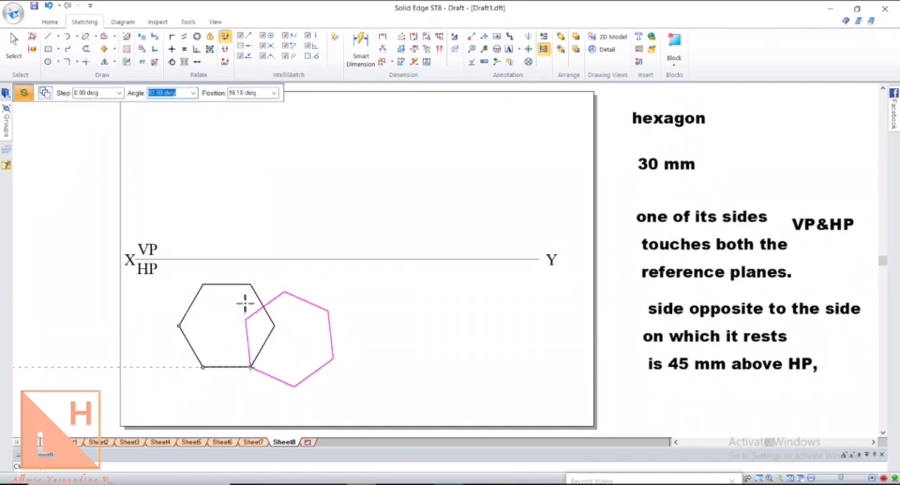
{"action": "left_click", "coordinate": [251, 303]}
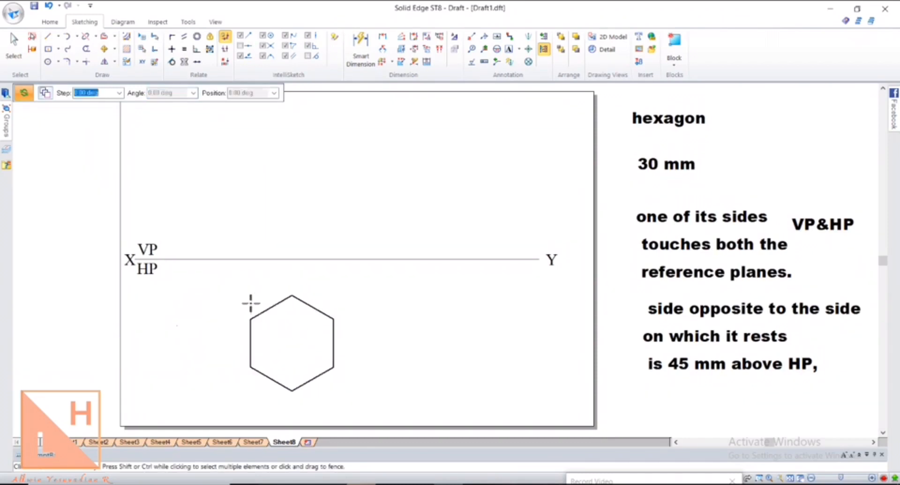
{"action": "left_click", "coordinate": [13, 52]}
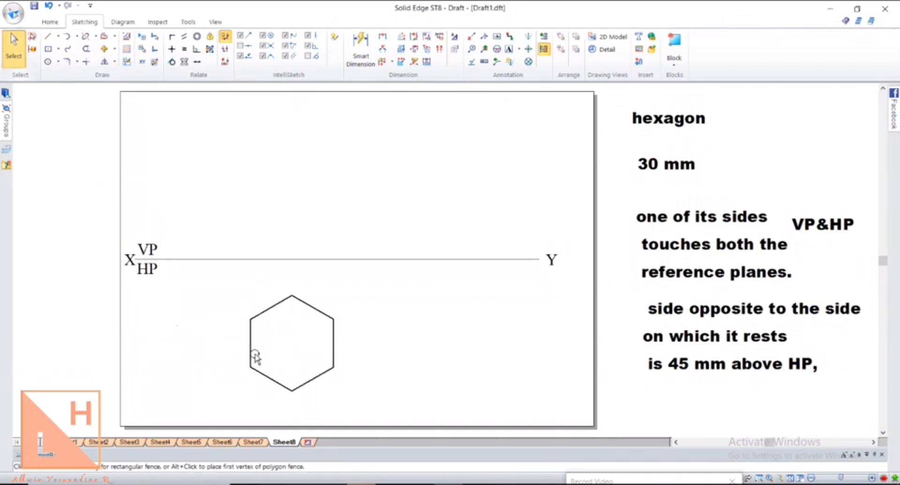
Move the hexagon farther left, using its centre as the base point
{"action": "left_click", "coordinate": [252, 330]}
{"action": "left_click", "coordinate": [301, 208]}
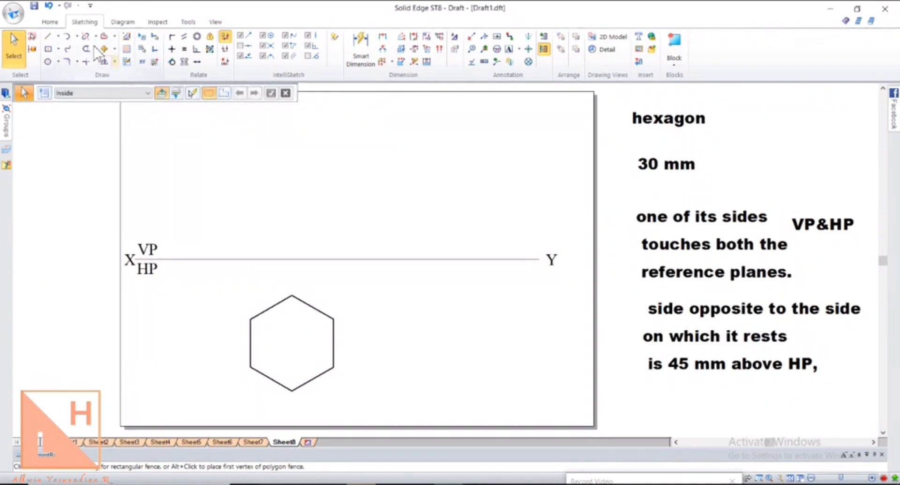
{"action": "left_click", "coordinate": [104, 49]}
{"action": "left_click_drag", "start_coordinate": [207, 270], "coordinate": [404, 409]}
{"action": "left_click", "coordinate": [295, 345]}
{"action": "left_click", "coordinate": [227, 330]}
Label the hexagon corners a, b, c, e and f with text
{"action": "left_click", "coordinate": [509, 48]}
{"action": "left_click", "coordinate": [169, 356]}
{"action": "type", "text": "a"}
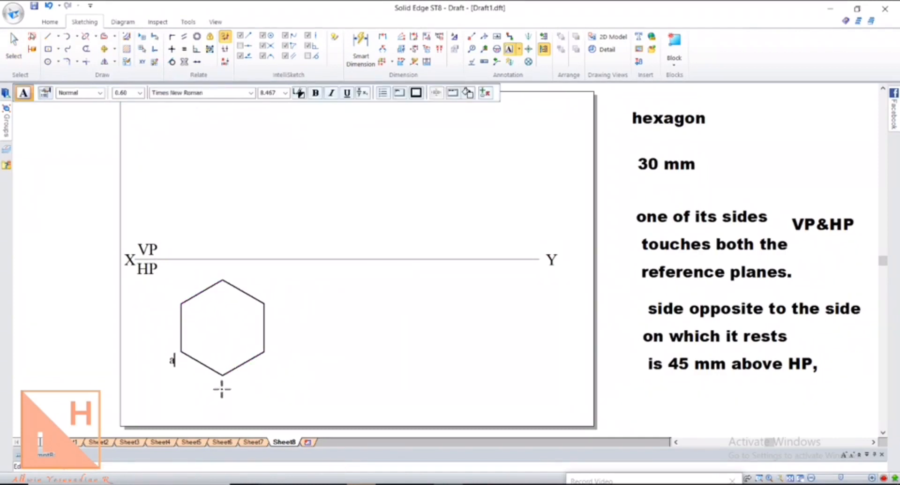
{"action": "left_click", "coordinate": [222, 389]}
{"action": "type", "text": "b"}
{"action": "left_click", "coordinate": [273, 356]}
{"action": "type", "text": "c"}
{"action": "left_click", "coordinate": [219, 268]}
{"action": "type", "text": "e"}
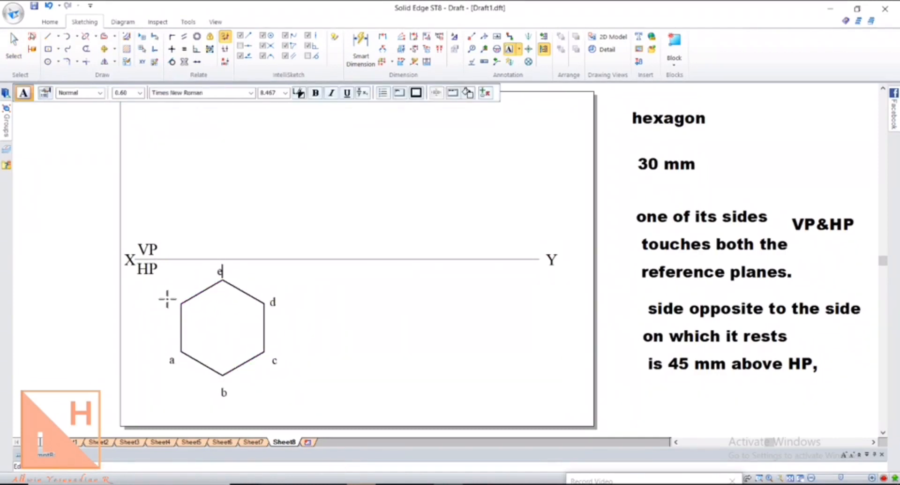
{"action": "left_click", "coordinate": [168, 300]}
{"action": "type", "text": "f"}
Draw thin vertical projectors from corners b and c up to the XY line
{"action": "left_click", "coordinate": [49, 38]}
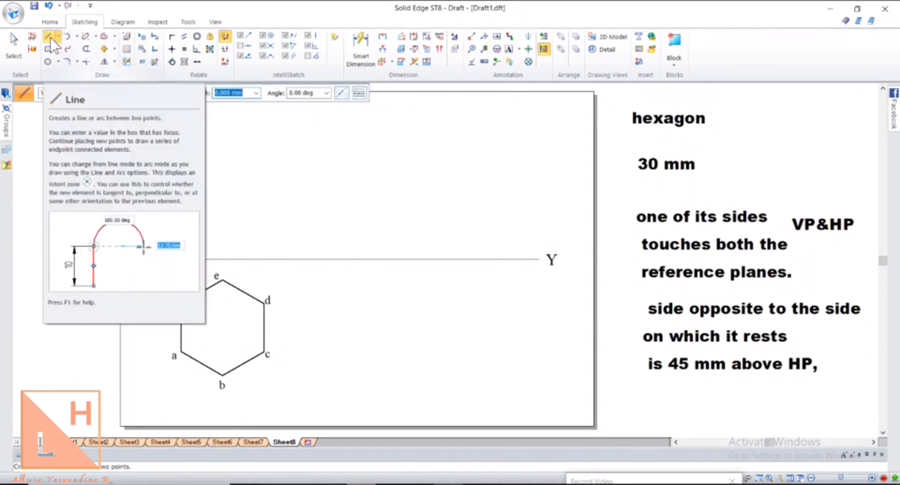
{"action": "key", "text": "Escape"}
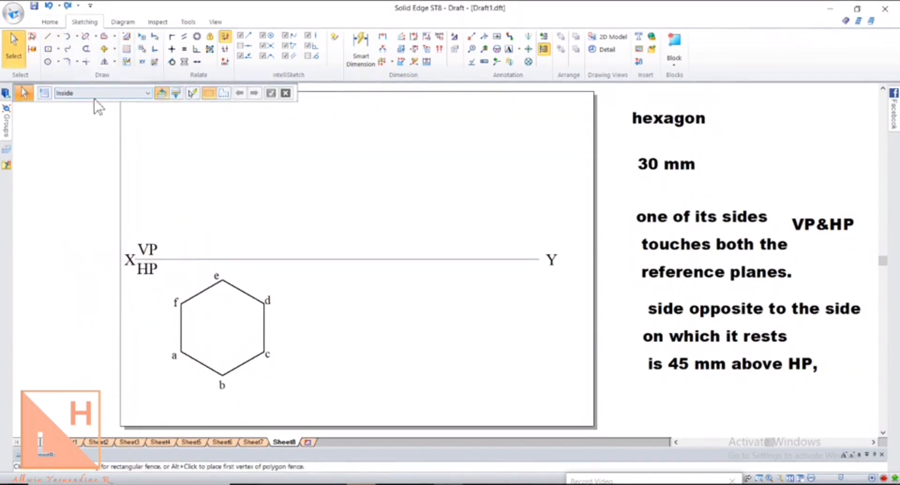
{"action": "left_click", "coordinate": [43, 38]}
{"action": "left_click", "coordinate": [124, 93]}
{"action": "left_click", "coordinate": [136, 108]}
{"action": "left_click", "coordinate": [142, 93]}
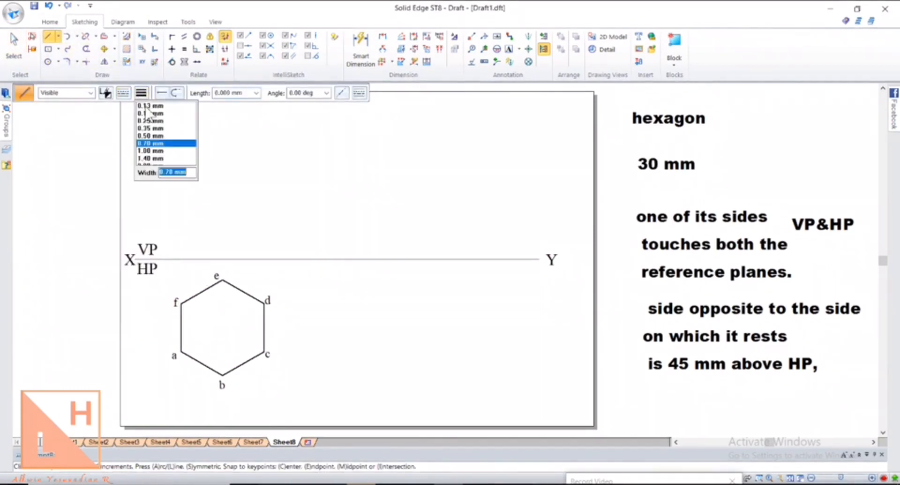
{"action": "left_click", "coordinate": [146, 111]}
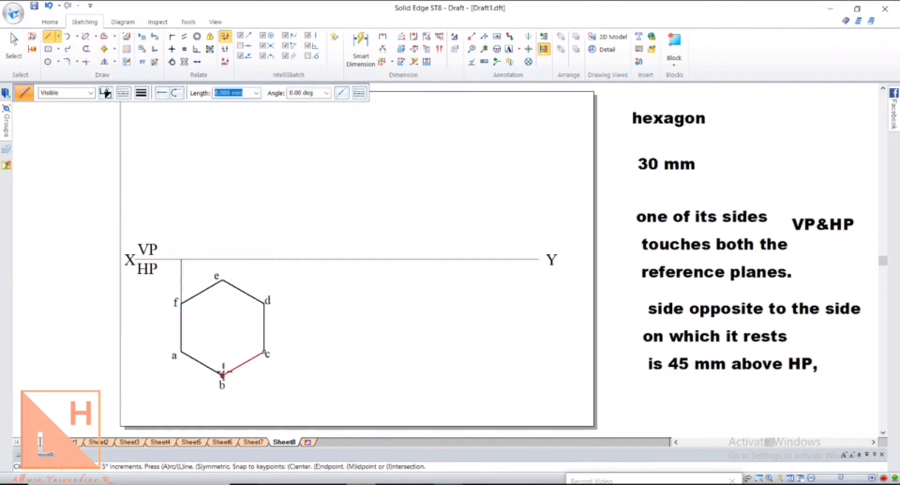
{"action": "left_click", "coordinate": [222, 375]}
{"action": "left_click", "coordinate": [222, 258]}
{"action": "left_click", "coordinate": [263, 352]}
{"action": "left_click", "coordinate": [264, 259]}
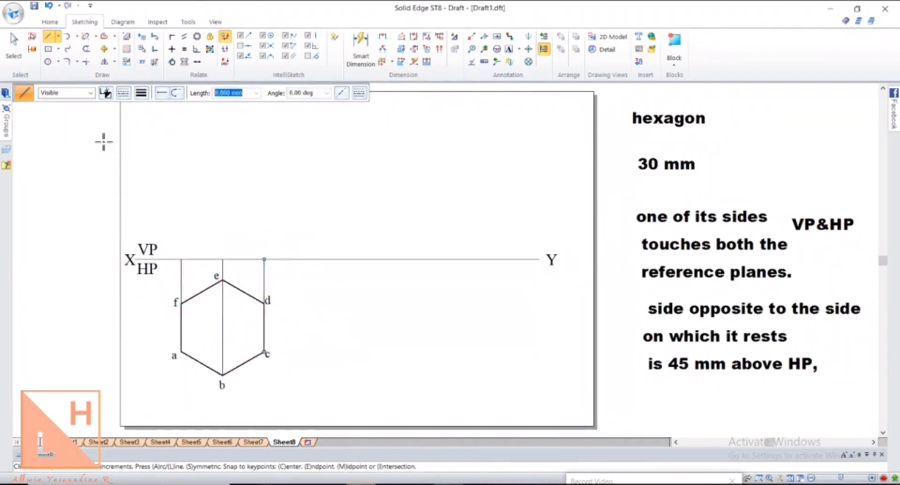
Draw the front-view edge along XY from above f to above d in a thicker width
{"action": "left_click", "coordinate": [48, 38]}
{"action": "left_click", "coordinate": [141, 93]}
{"action": "left_click", "coordinate": [155, 150]}
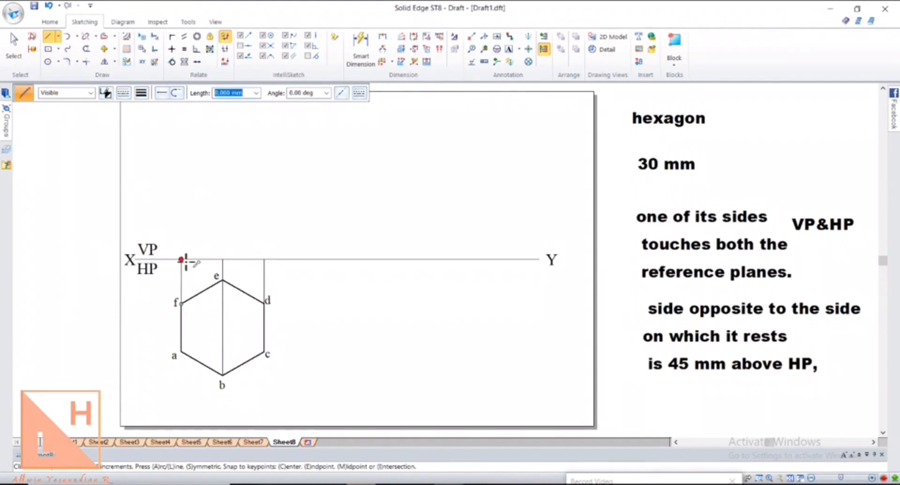
{"action": "left_click", "coordinate": [182, 259]}
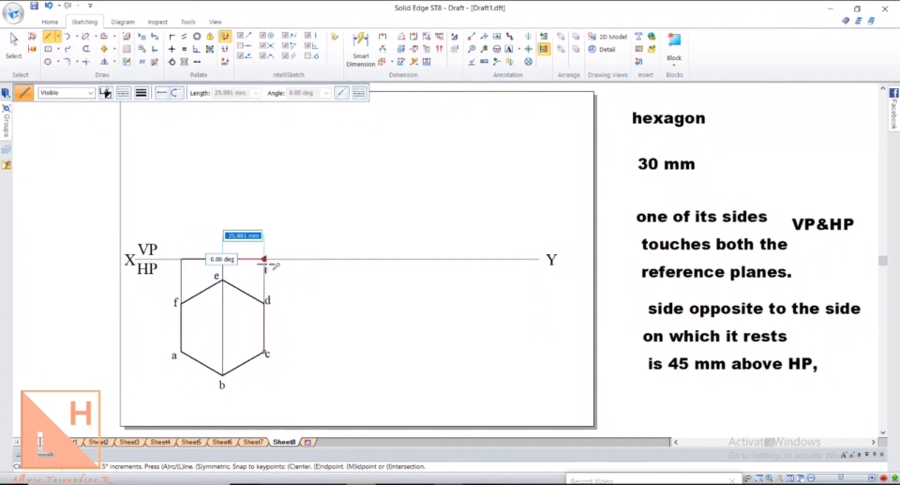
{"action": "left_click", "coordinate": [264, 259]}
Label the front-view points a'(f'), b'(e') and c'(d') above the XY line
{"action": "type", "text": "a'(f"}
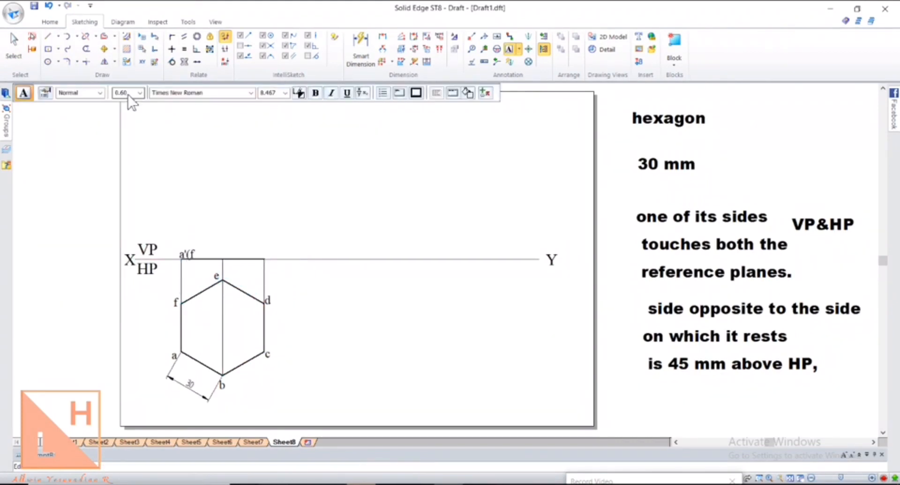
{"action": "left_click", "coordinate": [219, 246]}
{"action": "type", "text": "b'(e"}
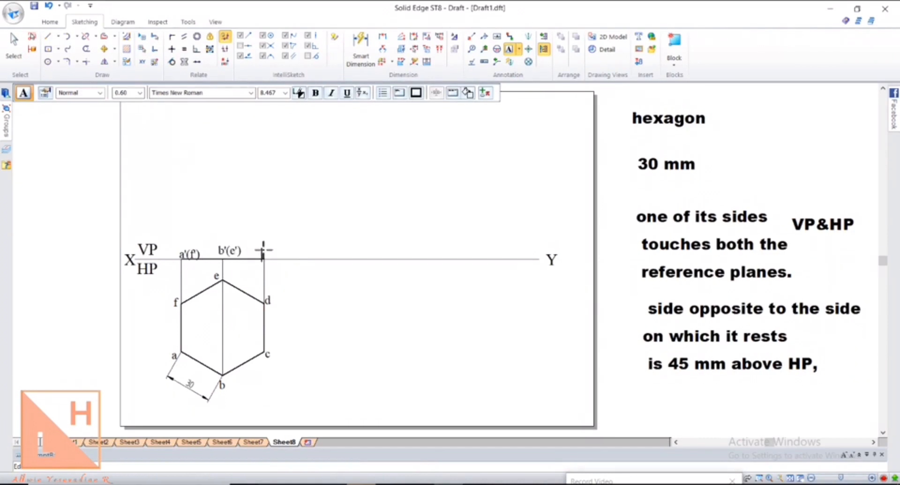
{"action": "key", "text": "Escape"}
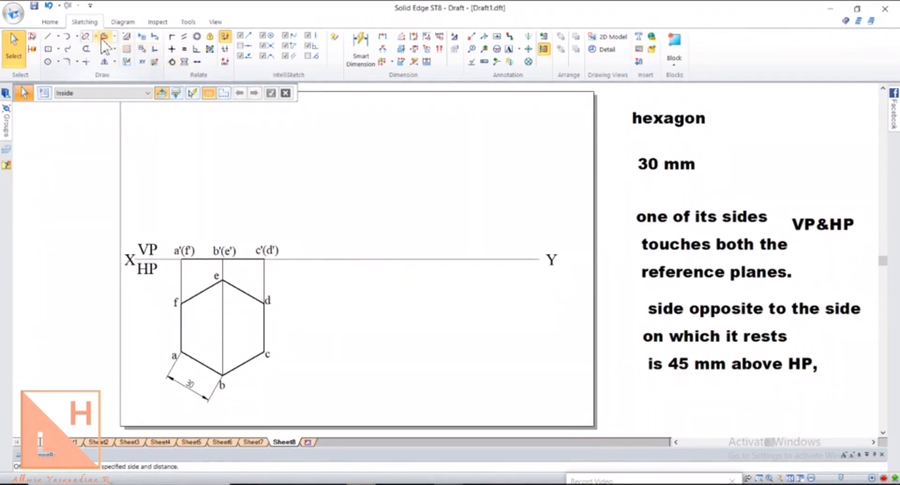
Offset the XY line 45 mm upward as a dash-dot line, 0.13 mm wide
{"action": "left_click", "coordinate": [103, 39]}
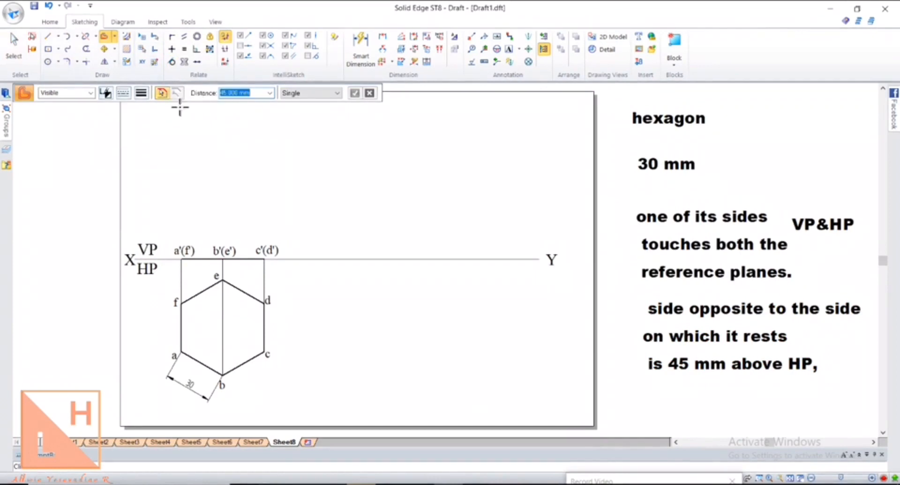
{"action": "left_click", "coordinate": [398, 258]}
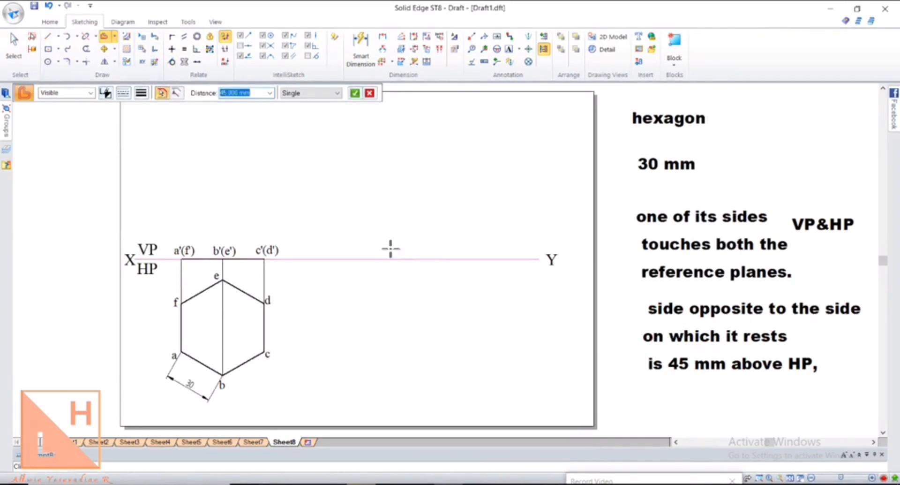
{"action": "left_click", "coordinate": [123, 93]}
{"action": "left_click", "coordinate": [139, 125]}
{"action": "left_click", "coordinate": [141, 93]}
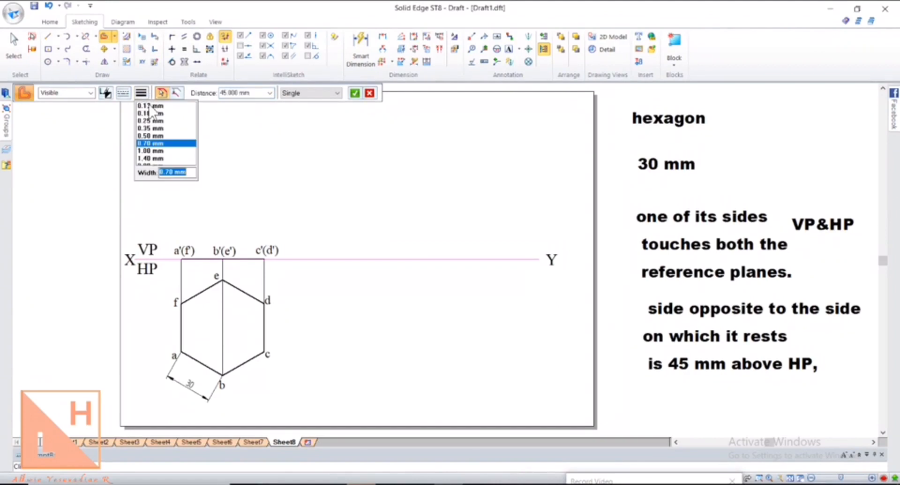
{"action": "left_click", "coordinate": [152, 107]}
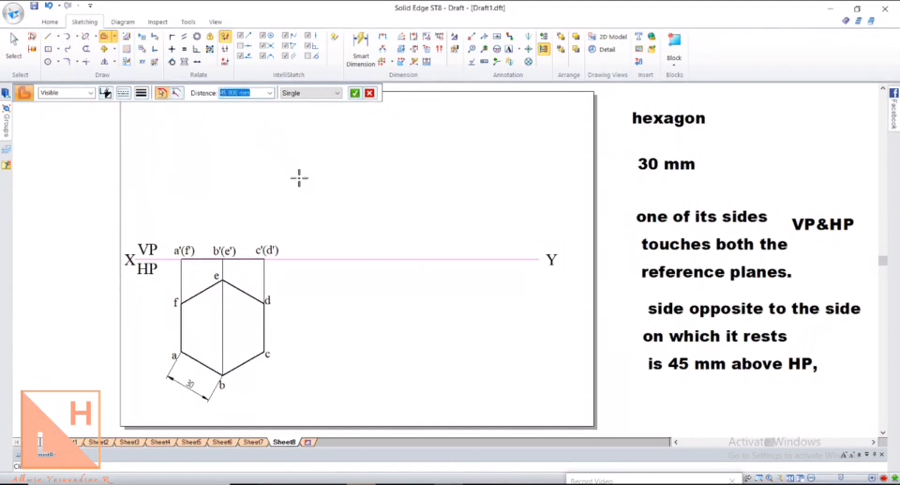
{"action": "left_click", "coordinate": [355, 92]}
{"action": "left_click", "coordinate": [362, 142]}
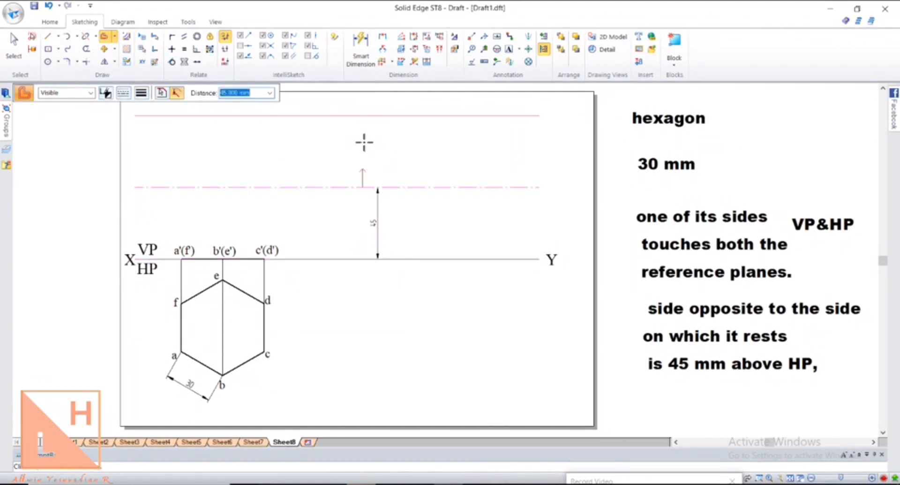
Drag the 45 dimension left beside the front view
{"action": "left_click", "coordinate": [21, 53]}
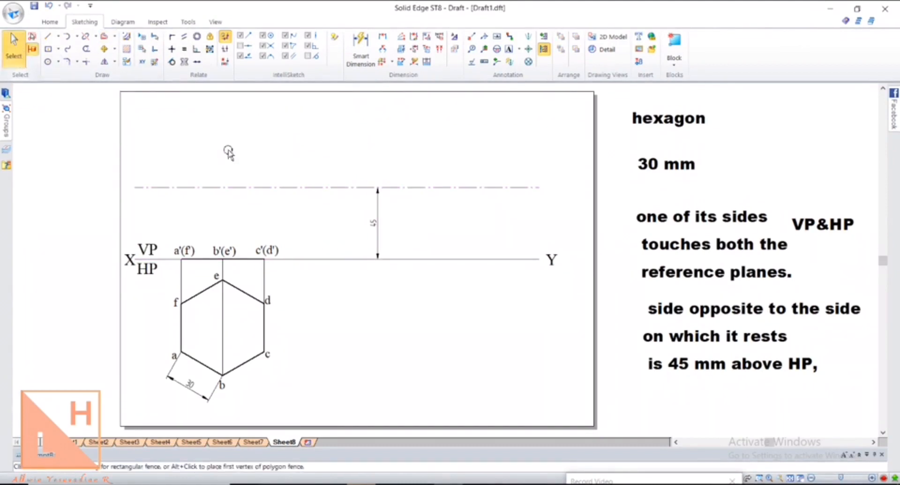
{"action": "left_click_drag", "start_coordinate": [377, 211], "coordinate": [298, 211]}
{"action": "left_click", "coordinate": [399, 237]}
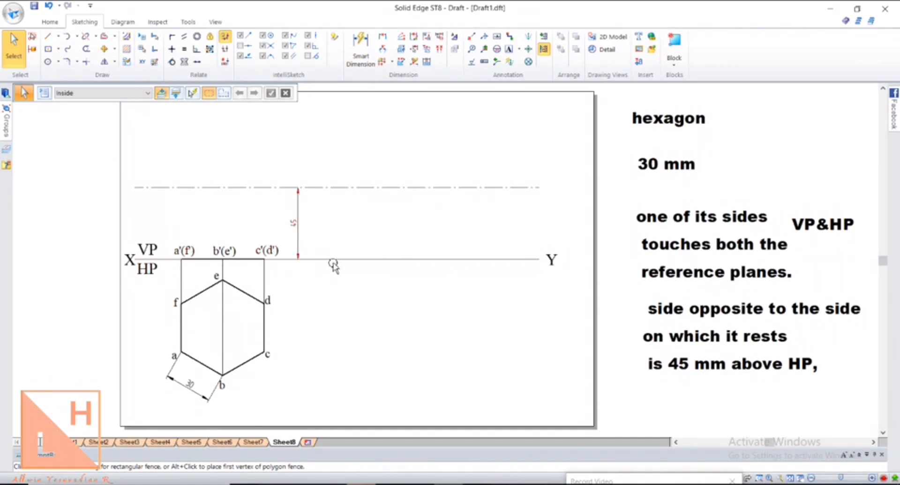
Copy the labelled front-view edge farther right along the XY line
{"action": "left_click", "coordinate": [104, 49]}
{"action": "left_click_drag", "start_coordinate": [166, 225], "coordinate": [297, 288]}
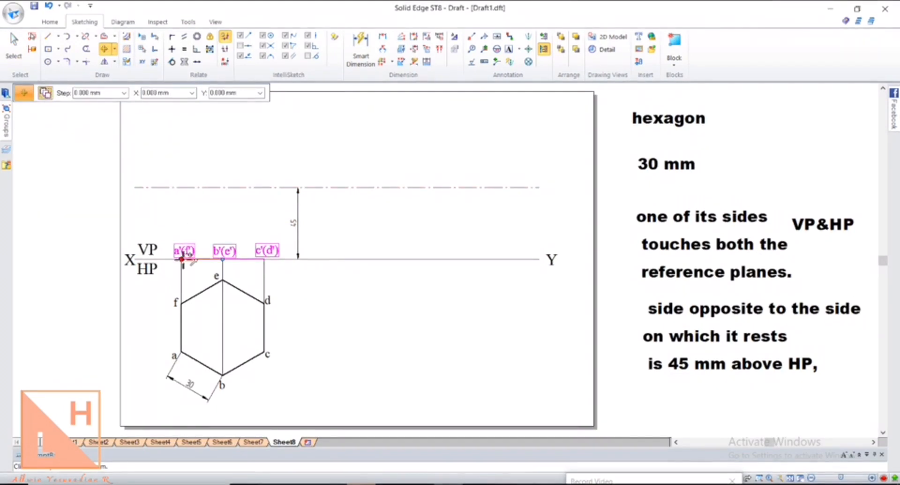
{"action": "left_click", "coordinate": [192, 258]}
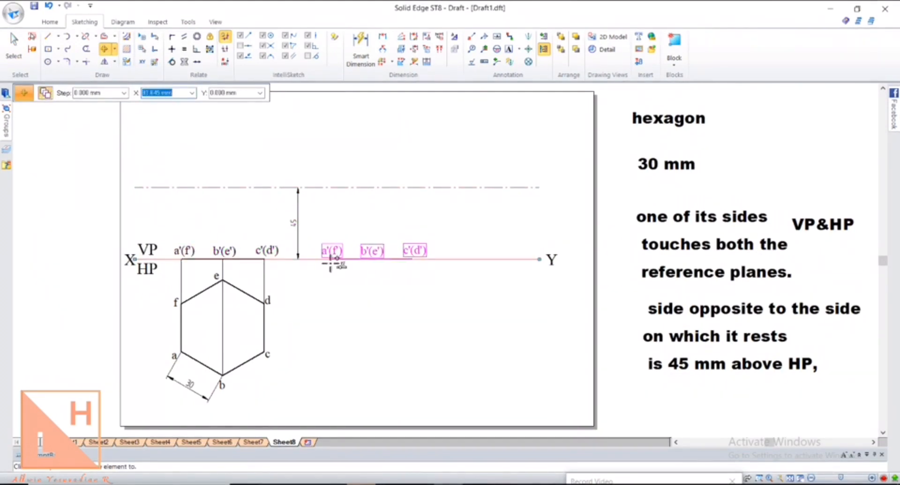
{"action": "left_click", "coordinate": [318, 258]}
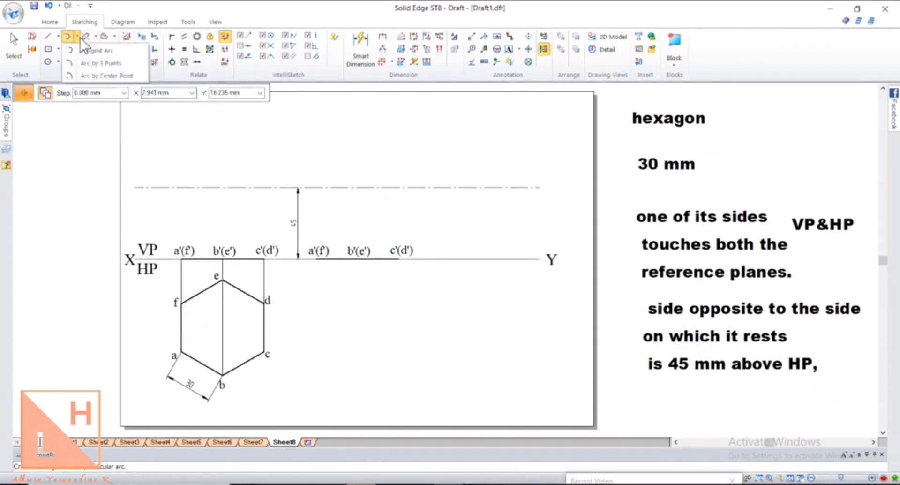
Draw a centre-point arc about a'(f') from c'(d') up to the 45 mm line
{"action": "left_click", "coordinate": [96, 76]}
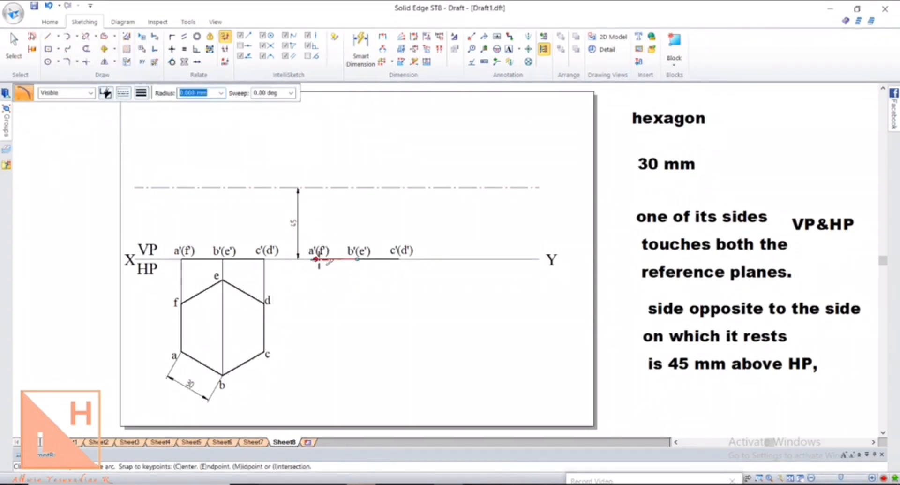
{"action": "left_click", "coordinate": [123, 92]}
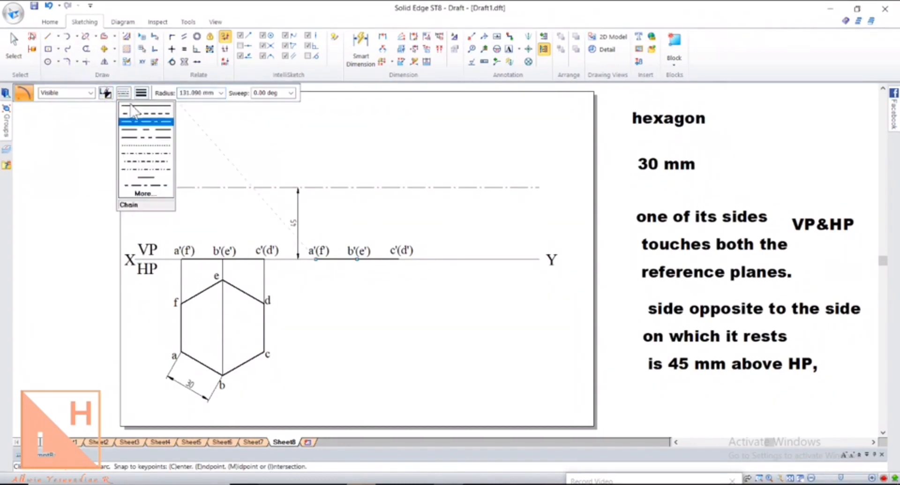
{"action": "left_click", "coordinate": [132, 106]}
{"action": "left_click", "coordinate": [141, 93]}
{"action": "left_click", "coordinate": [148, 109]}
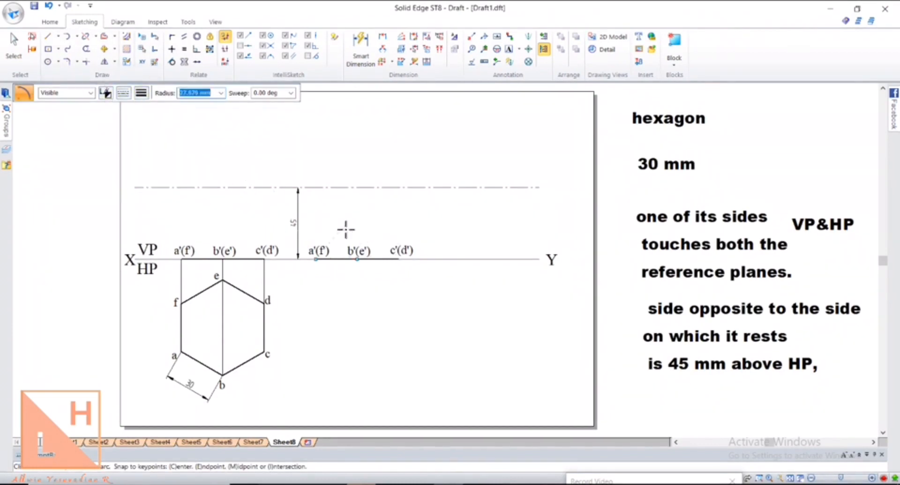
{"action": "left_click", "coordinate": [316, 258]}
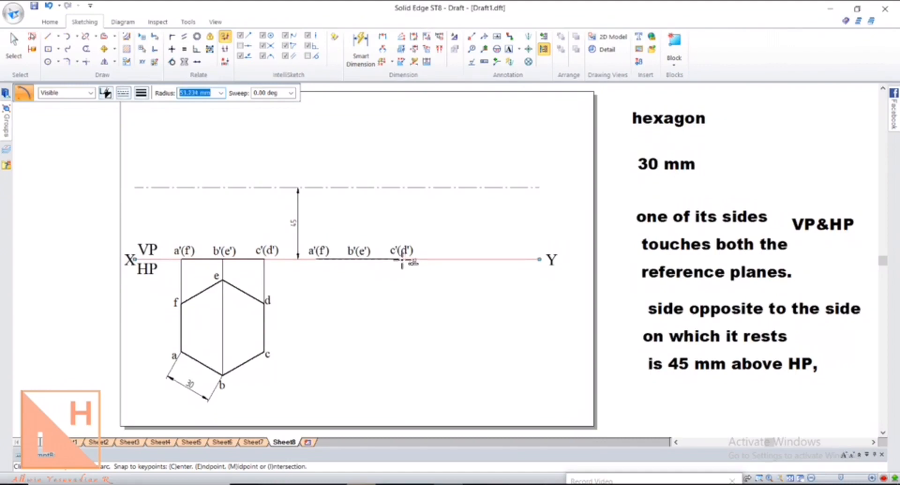
{"action": "left_click", "coordinate": [398, 258]}
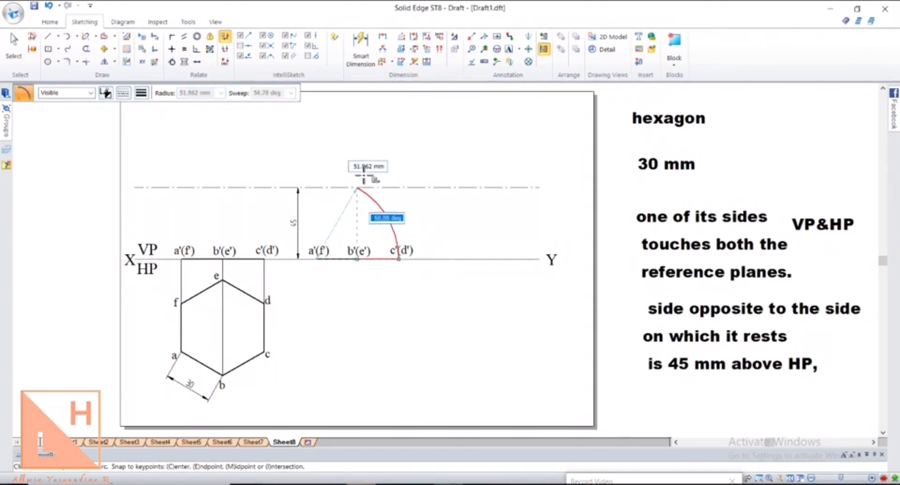
{"action": "left_click", "coordinate": [341, 161]}
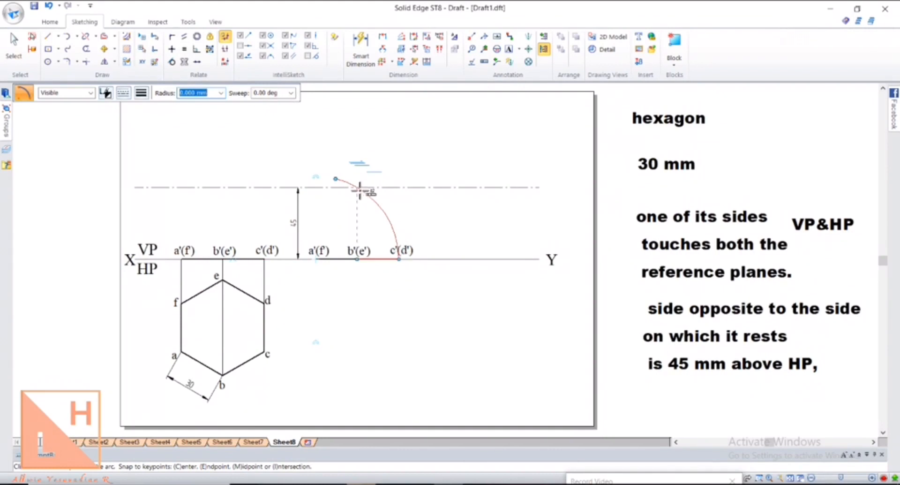
{"action": "left_click", "coordinate": [114, 49]}
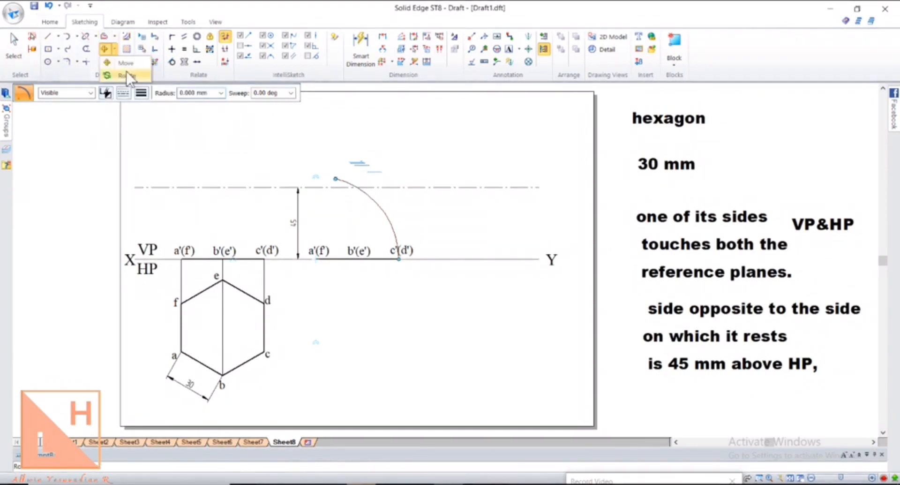
Rotate the copied edge and labels about a'(f') so c'(d') meets the 45 mm line
{"action": "left_click", "coordinate": [126, 75]}
{"action": "left_click_drag", "start_coordinate": [419, 235], "coordinate": [301, 287]}
{"action": "left_click", "coordinate": [317, 258]}
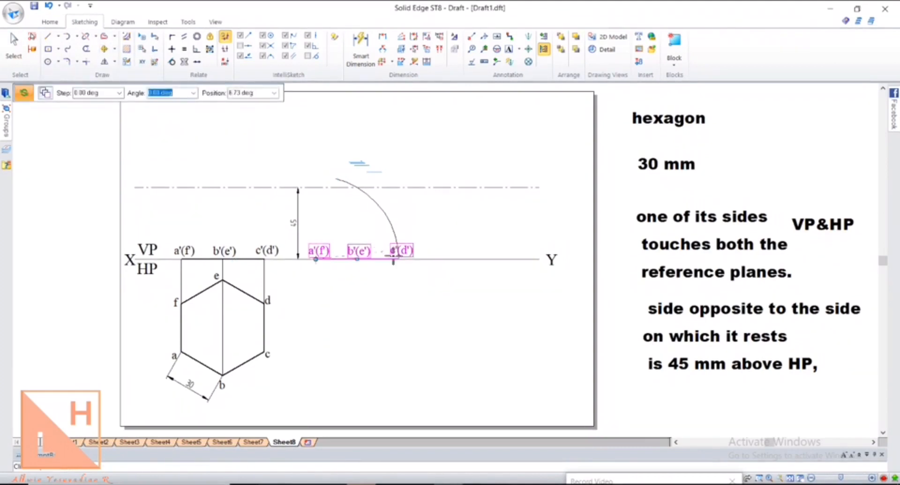
{"action": "left_click", "coordinate": [401, 259]}
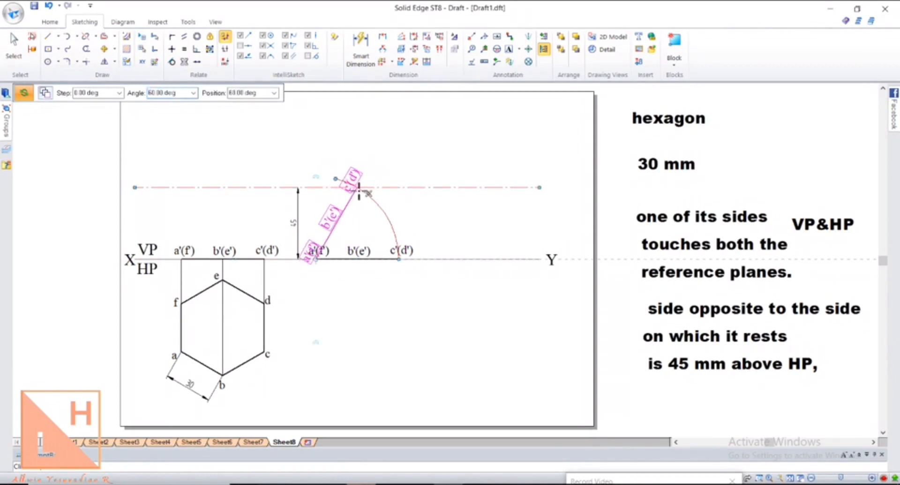
{"action": "left_click", "coordinate": [359, 190]}
Zoom in to check the c'(d') endpoint on the 45 mm line, then fit the drawing
{"action": "left_click", "coordinate": [215, 22]}
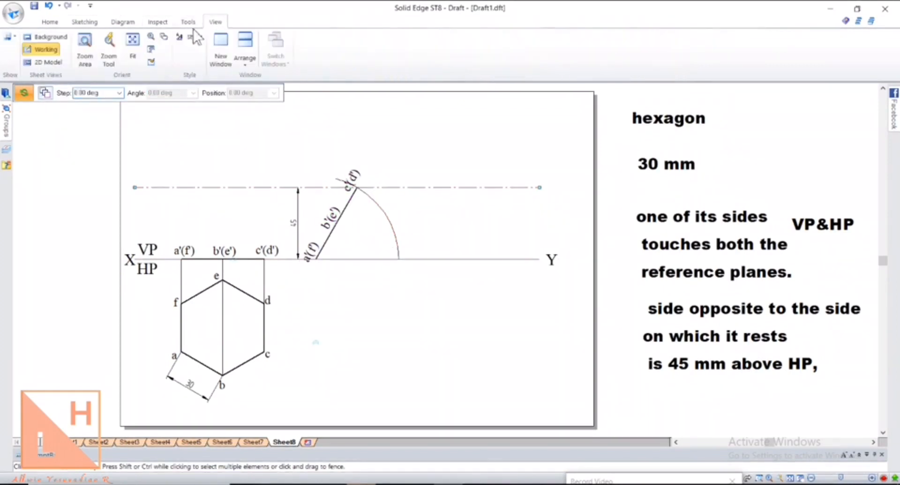
{"action": "left_click", "coordinate": [84, 49]}
{"action": "left_click_drag", "start_coordinate": [333, 182], "coordinate": [373, 199]}
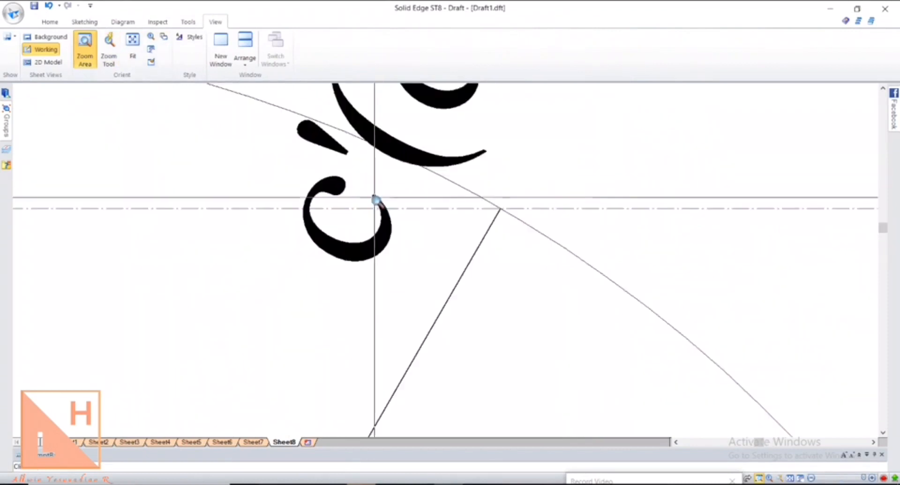
{"action": "left_click_drag", "start_coordinate": [477, 192], "coordinate": [556, 228]}
{"action": "key", "text": "Escape"}
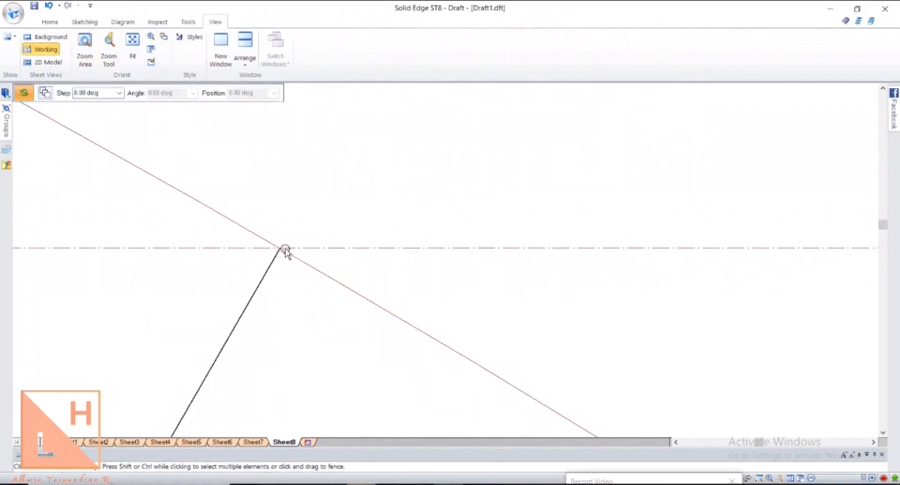
{"action": "left_click", "coordinate": [133, 40]}
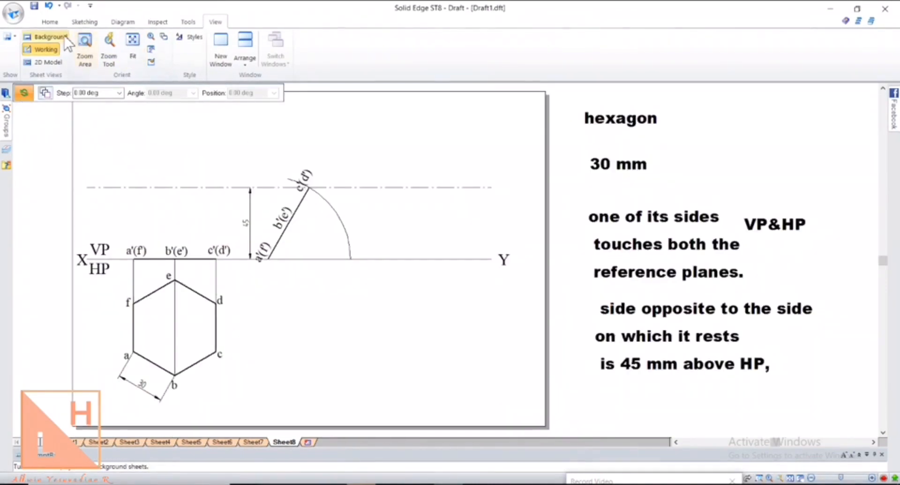
{"action": "left_click", "coordinate": [79, 23]}
{"action": "left_click", "coordinate": [49, 23]}
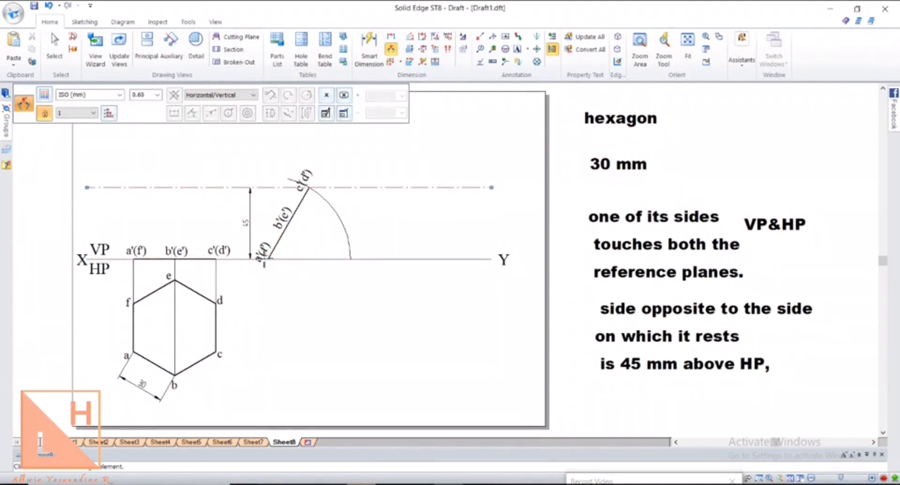
Add a 60° angle dimension between the tilted edge and XY at 1.2 text scale
{"action": "left_click", "coordinate": [275, 248]}
{"action": "left_click", "coordinate": [282, 258]}
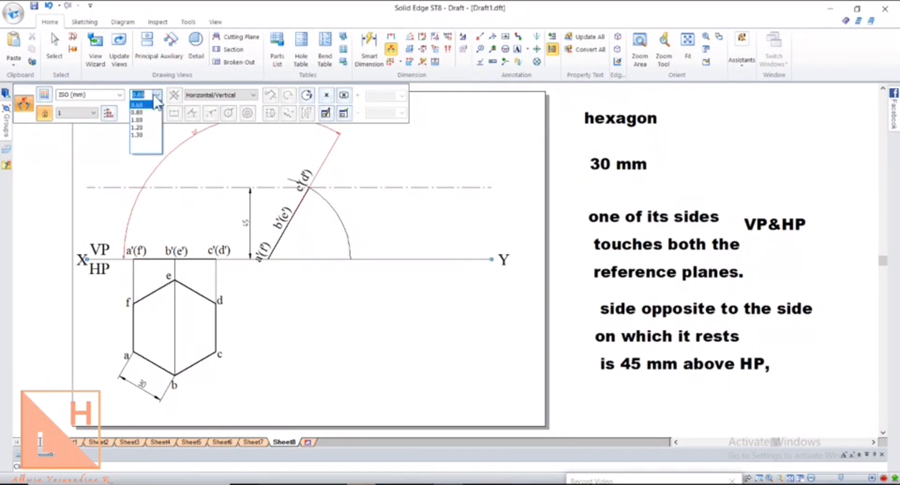
{"action": "type", "text": "1.2"}
{"action": "key", "text": "Return"}
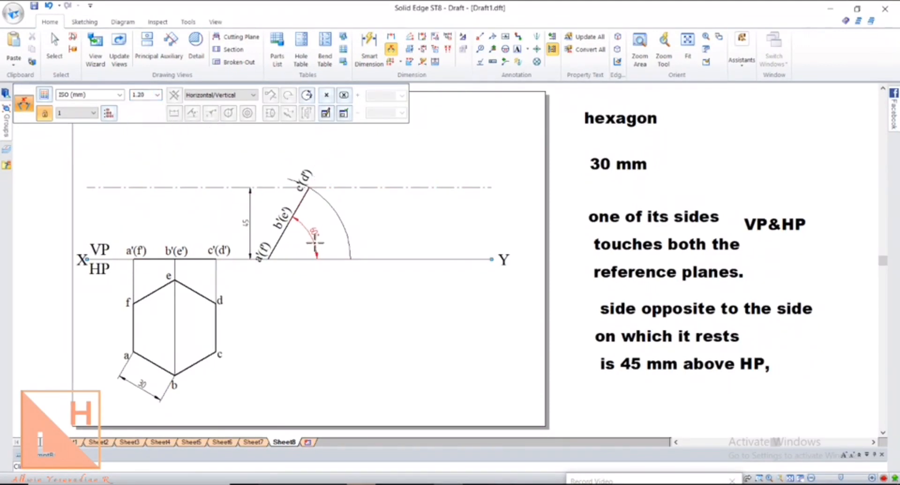
{"action": "left_click", "coordinate": [295, 242]}
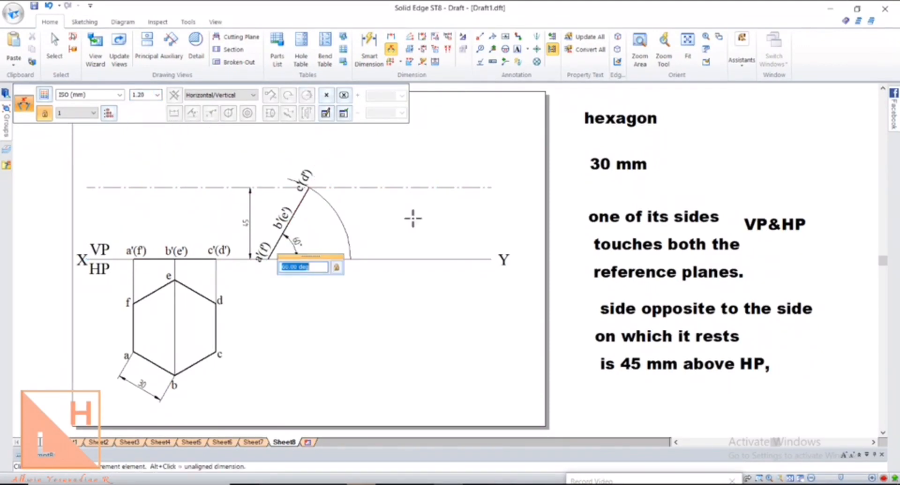
{"action": "left_click", "coordinate": [57, 47]}
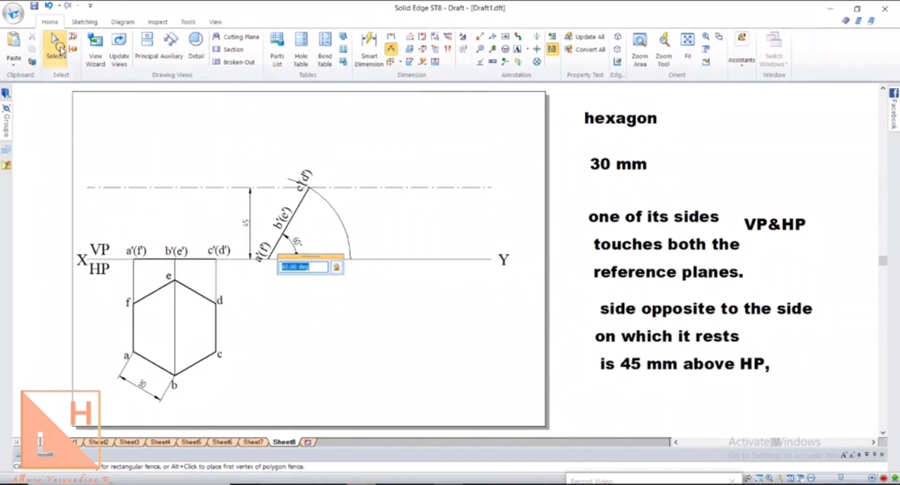
{"action": "left_click", "coordinate": [84, 22]}
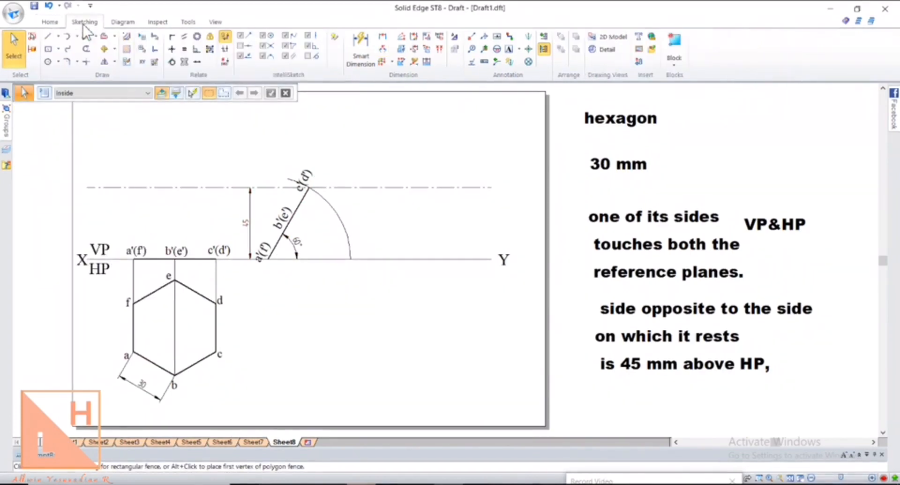
Draw thin projectors down from a'(f'), b'(e'), c'(d') and across to corners a, b, c
{"action": "left_click", "coordinate": [50, 38]}
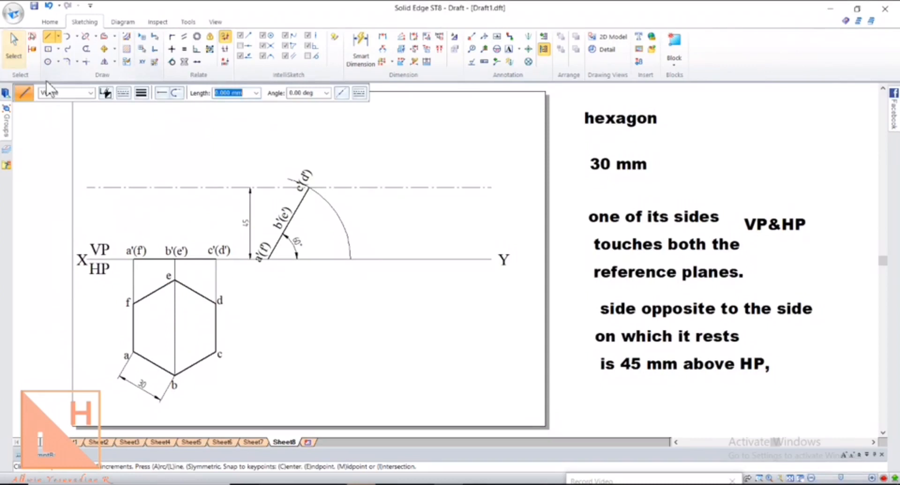
{"action": "left_click", "coordinate": [123, 93]}
{"action": "left_click", "coordinate": [143, 98]}
{"action": "left_click", "coordinate": [147, 118]}
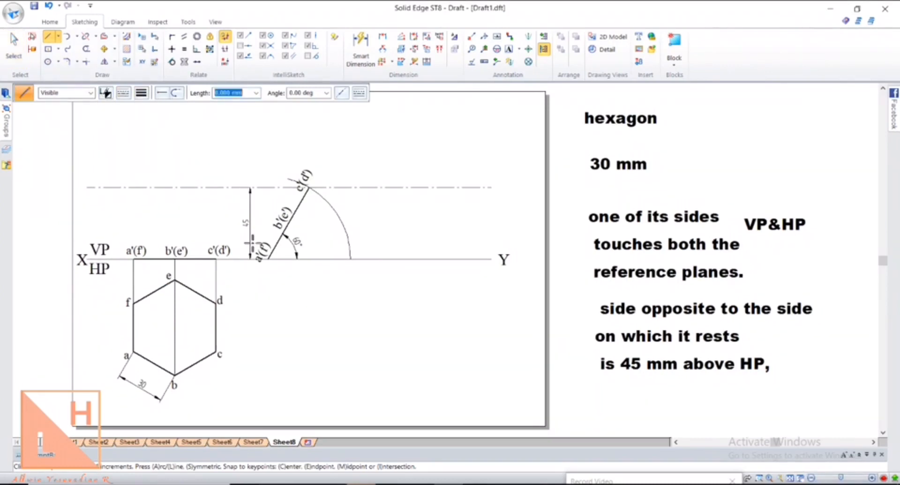
{"action": "left_click", "coordinate": [267, 259]}
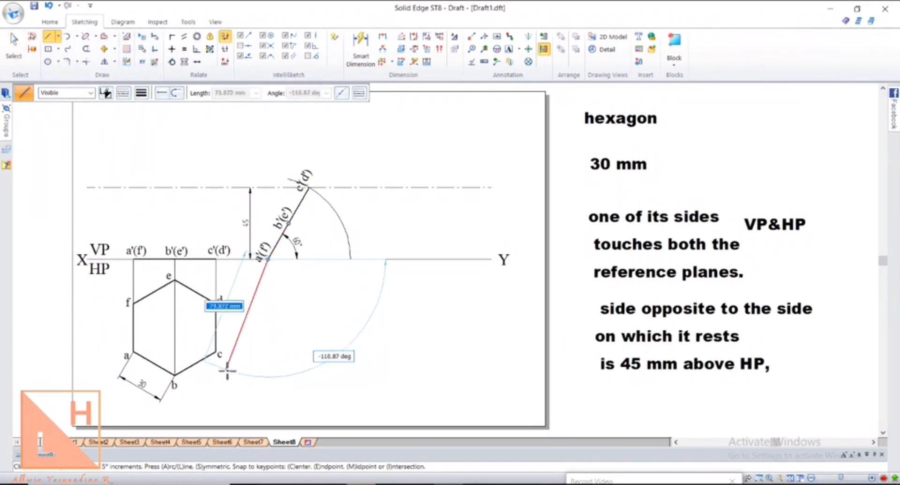
{"action": "left_click", "coordinate": [267, 351]}
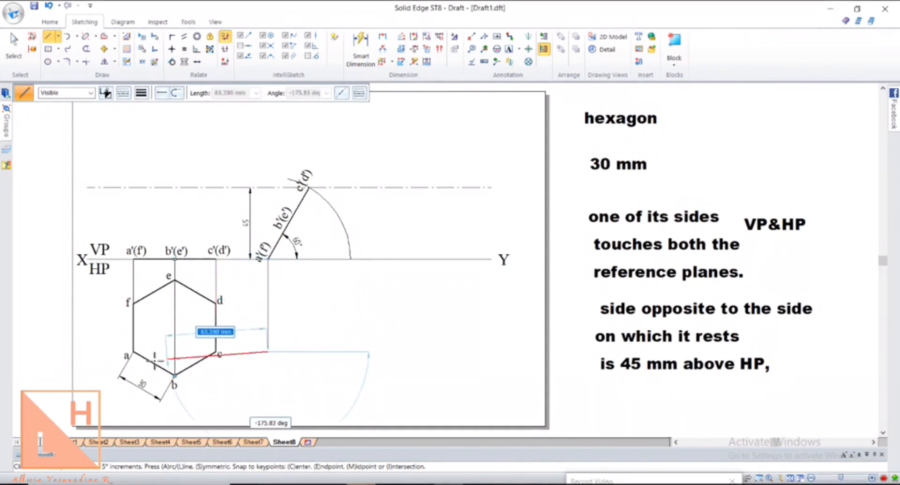
{"action": "left_click", "coordinate": [133, 350]}
{"action": "left_click", "coordinate": [288, 224]}
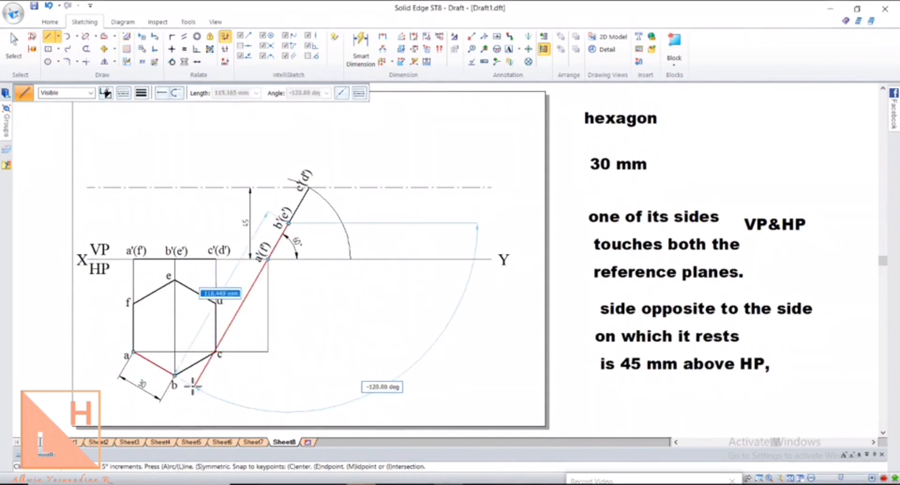
{"action": "left_click", "coordinate": [288, 375]}
{"action": "left_click", "coordinate": [174, 375]}
{"action": "left_click", "coordinate": [309, 188]}
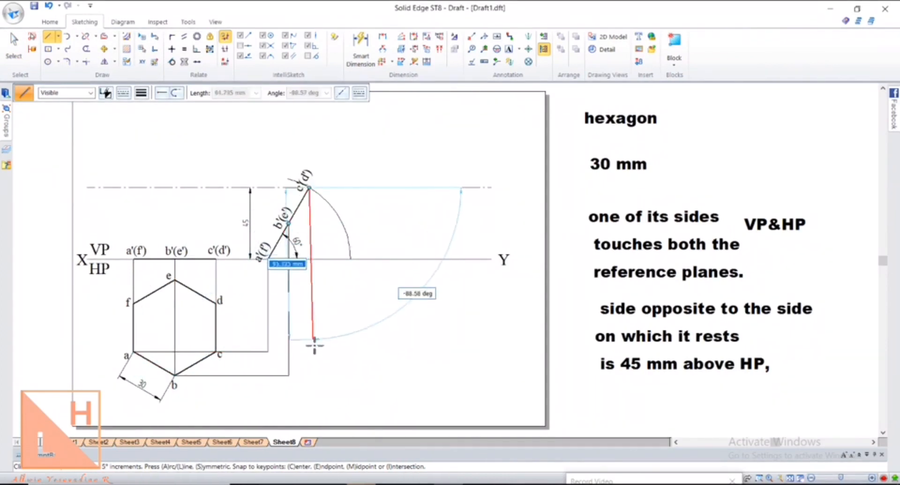
{"action": "left_click", "coordinate": [308, 351]}
{"action": "left_click", "coordinate": [268, 351]}
{"action": "right_click", "coordinate": [268, 351]}
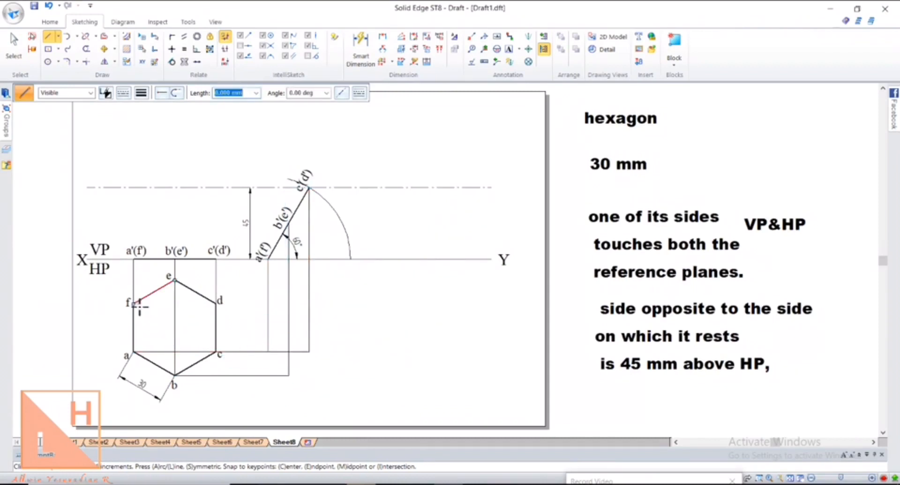
Draw horizontal projectors from corners f and e to the vertical projectors
{"action": "left_click", "coordinate": [134, 304]}
{"action": "left_click", "coordinate": [309, 304]}
{"action": "right_click", "coordinate": [308, 304]}
{"action": "left_click", "coordinate": [175, 280]}
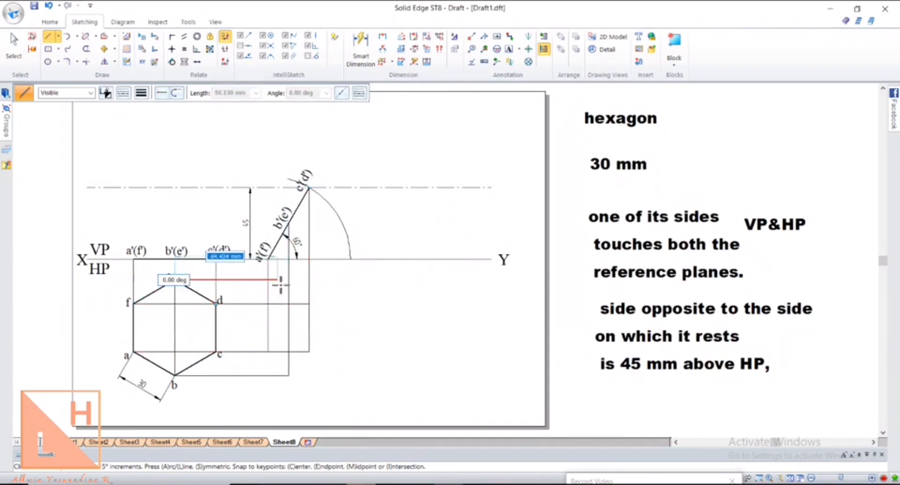
{"action": "left_click", "coordinate": [288, 280]}
{"action": "right_click", "coordinate": [289, 280]}
{"action": "left_click", "coordinate": [104, 49]}
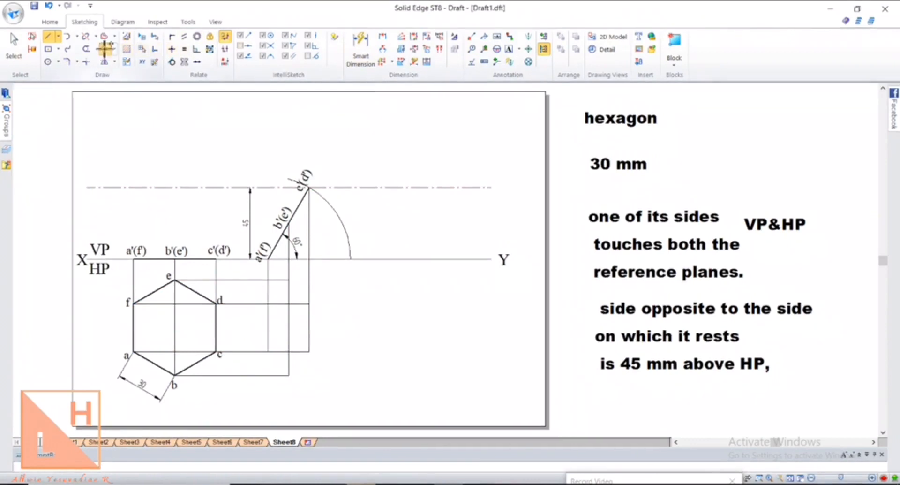
Copy labels a, b and c to their projector crossings
{"action": "left_click", "coordinate": [116, 356]}
{"action": "left_click", "coordinate": [250, 357]}
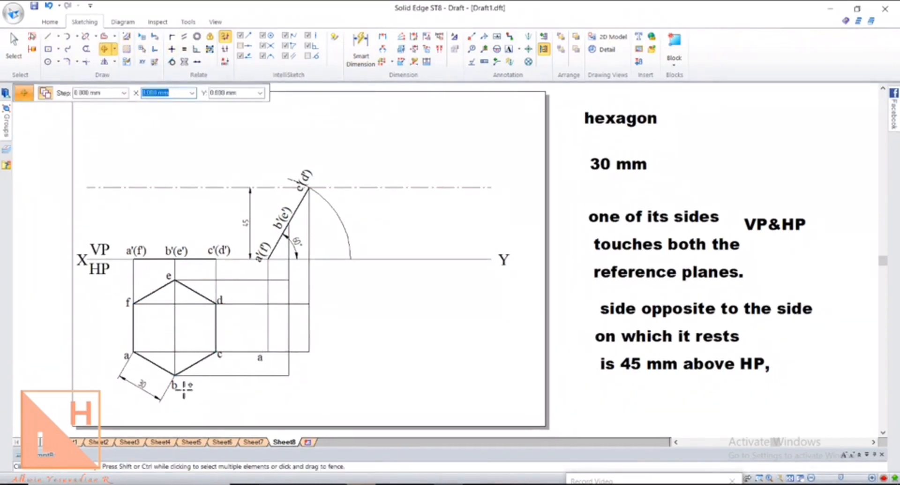
{"action": "left_click", "coordinate": [175, 386]}
{"action": "left_click", "coordinate": [183, 392]}
{"action": "left_click", "coordinate": [298, 392]}
{"action": "left_click", "coordinate": [227, 359]}
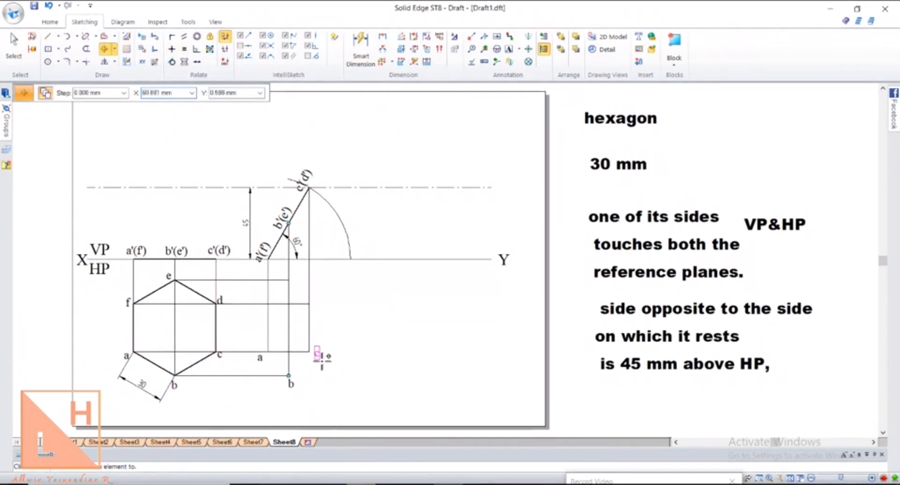
Copy labels d, e and f to their crossings, cancelling a stray line pick
{"action": "left_click", "coordinate": [324, 358]}
{"action": "left_click", "coordinate": [223, 299]}
{"action": "right_click", "coordinate": [224, 300]}
{"action": "left_click", "coordinate": [224, 299]}
{"action": "left_click", "coordinate": [318, 300]}
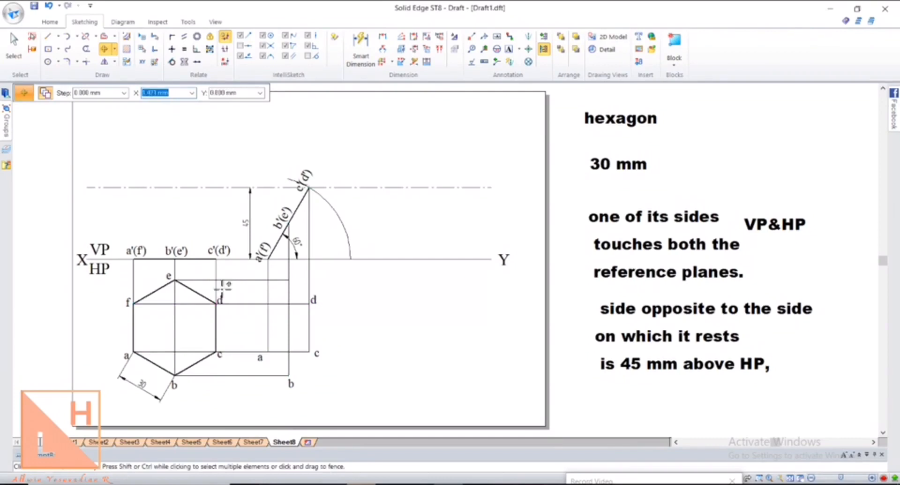
{"action": "left_click", "coordinate": [175, 270]}
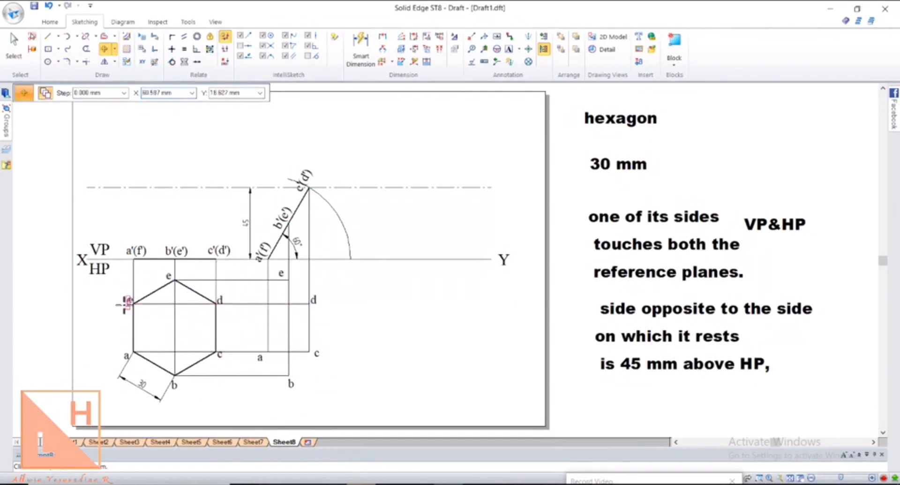
{"action": "left_click", "coordinate": [280, 276]}
{"action": "left_click", "coordinate": [261, 300]}
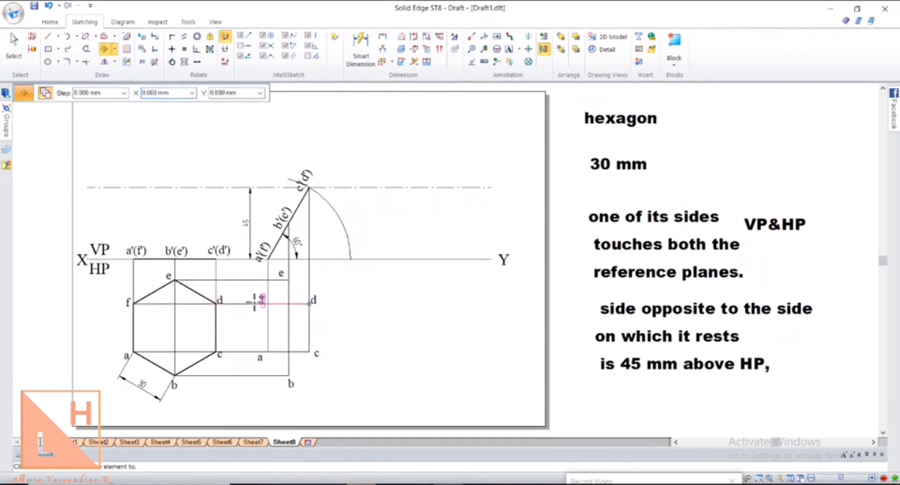
Set the line width to the thick 0.50 mm option
{"action": "left_click", "coordinate": [47, 36]}
{"action": "left_click", "coordinate": [141, 92]}
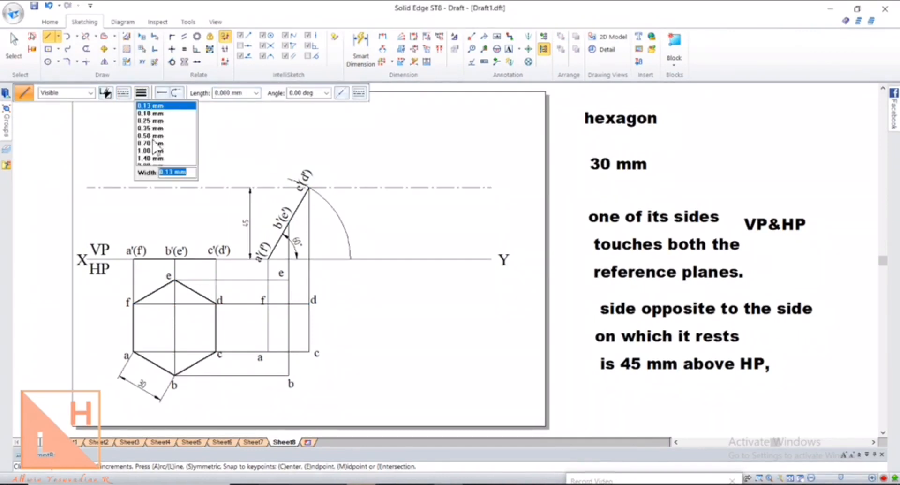
{"action": "left_click", "coordinate": [154, 143]}
{"action": "left_click", "coordinate": [141, 93]}
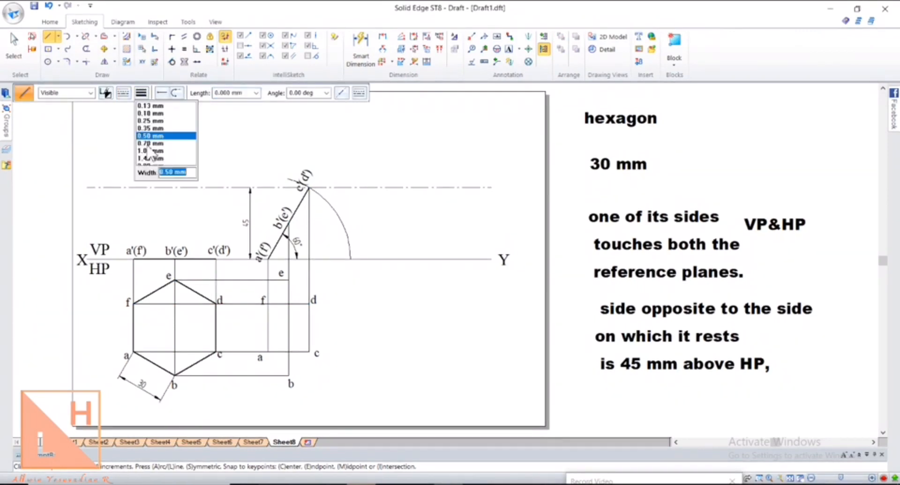
{"action": "left_click", "coordinate": [150, 149]}
Draw the closed hexagon a–b–c–d–e–f through the new crossing points
{"action": "left_click", "coordinate": [268, 351]}
{"action": "left_click", "coordinate": [289, 375]}
{"action": "left_click", "coordinate": [309, 351]}
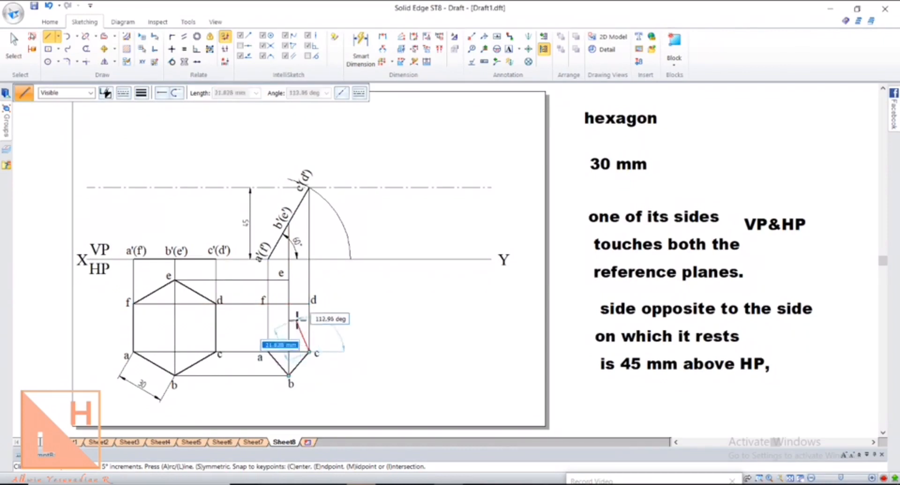
{"action": "left_click", "coordinate": [308, 303]}
{"action": "left_click", "coordinate": [289, 281]}
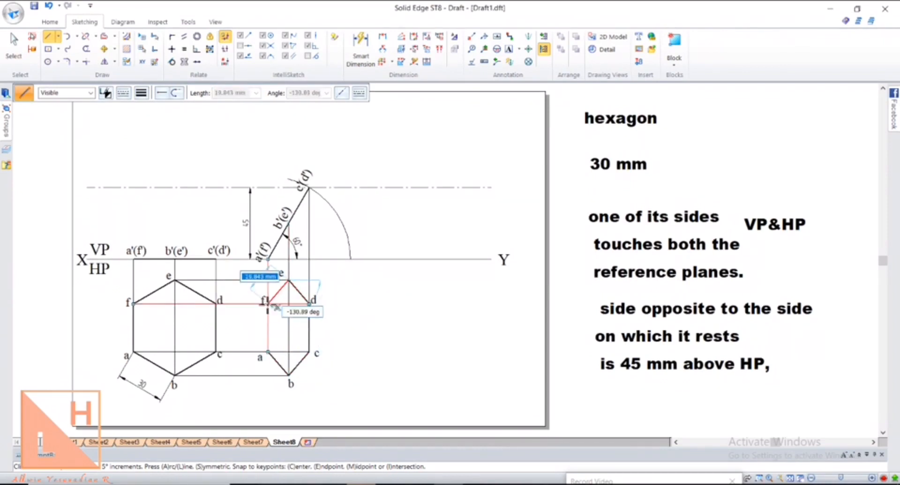
{"action": "left_click", "coordinate": [268, 303]}
{"action": "left_click", "coordinate": [268, 351]}
{"action": "key", "text": "Escape"}
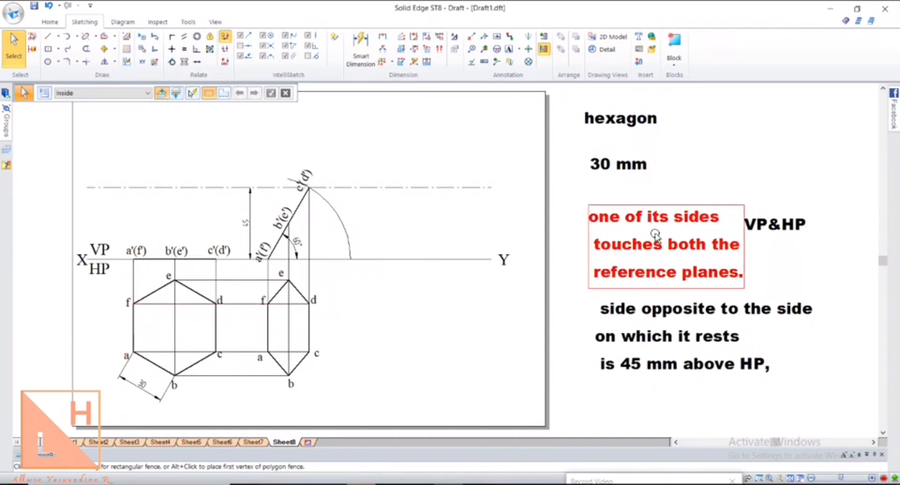
Delete '&HP' from the VP&HP note beside the problem text
{"action": "left_click", "coordinate": [774, 225]}
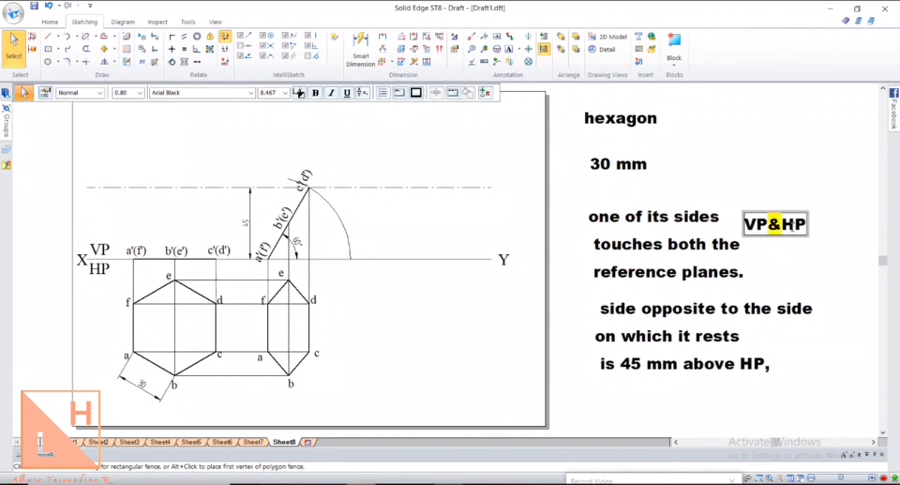
{"action": "left_click_drag", "start_coordinate": [792, 227], "coordinate": [811, 229]}
{"action": "key", "text": "BackSpace"}
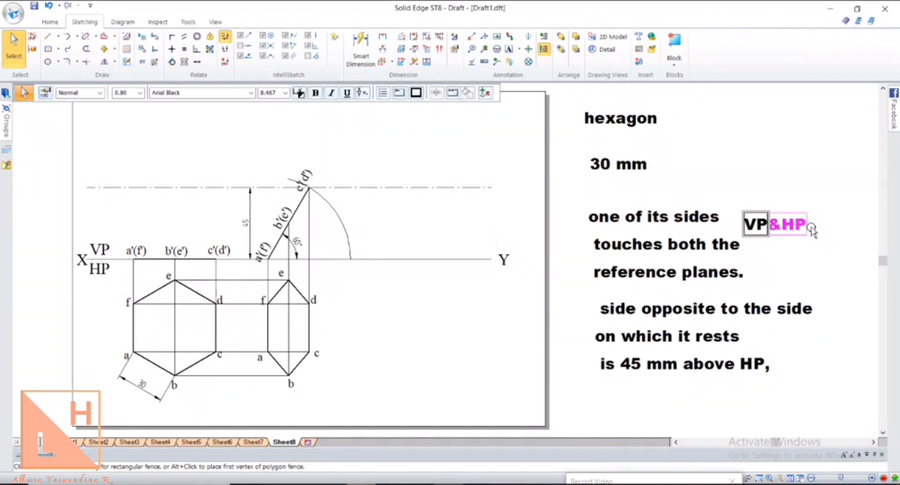
{"action": "left_click", "coordinate": [817, 287]}
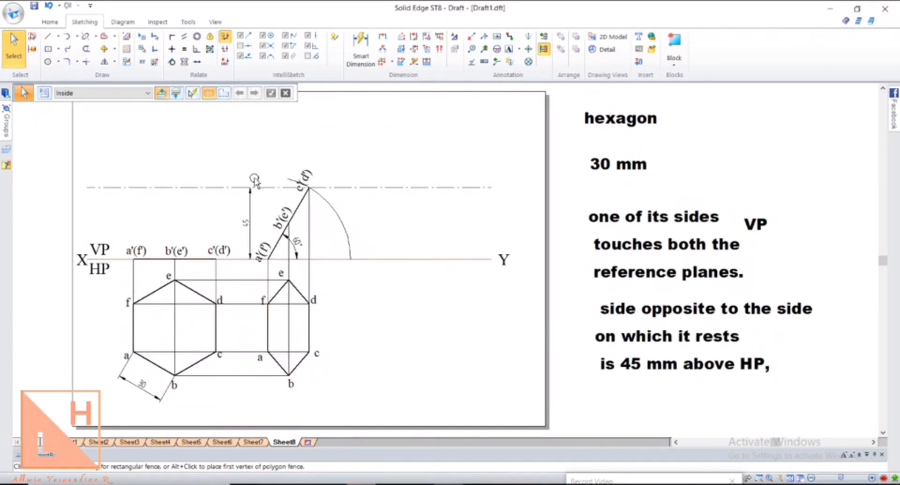
Fence-select the elongated hexagon view and move it by corner a onto the XY line
{"action": "left_click", "coordinate": [104, 48]}
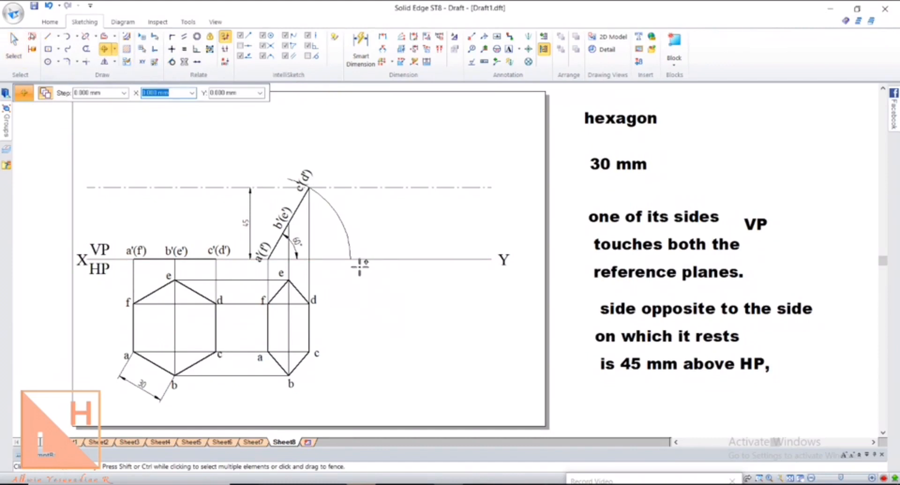
{"action": "left_click_drag", "start_coordinate": [359, 265], "coordinate": [232, 417]}
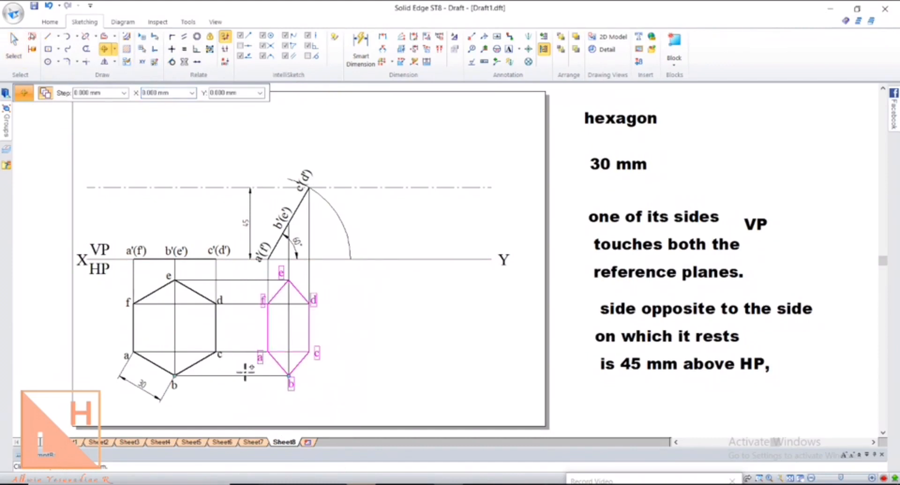
{"action": "left_click", "coordinate": [268, 352]}
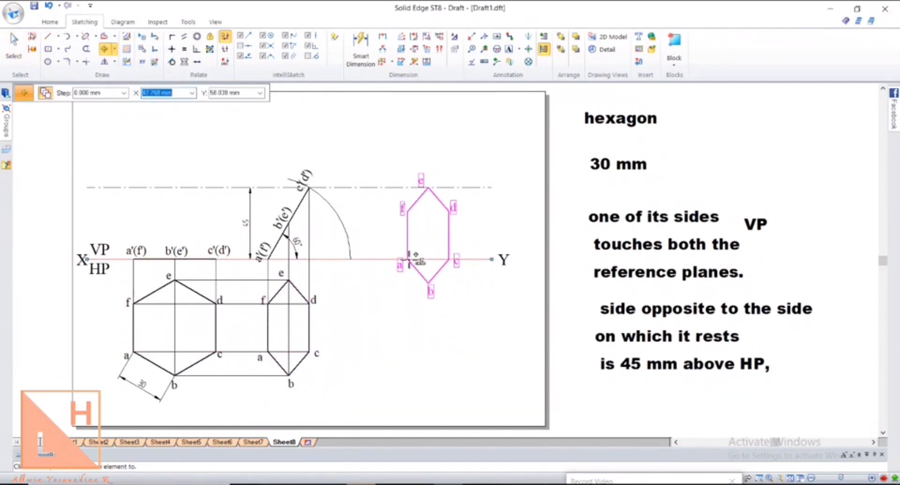